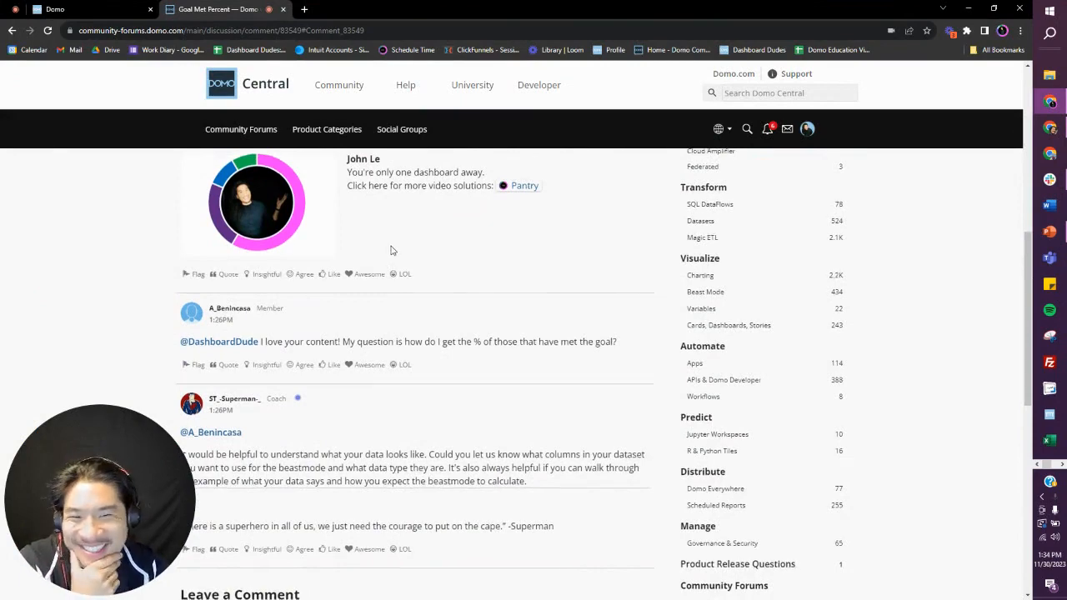
# Step: Review the forum question about the goal met percentage and the replies in its comment thread
pyautogui.scroll(-1, 391, 253)
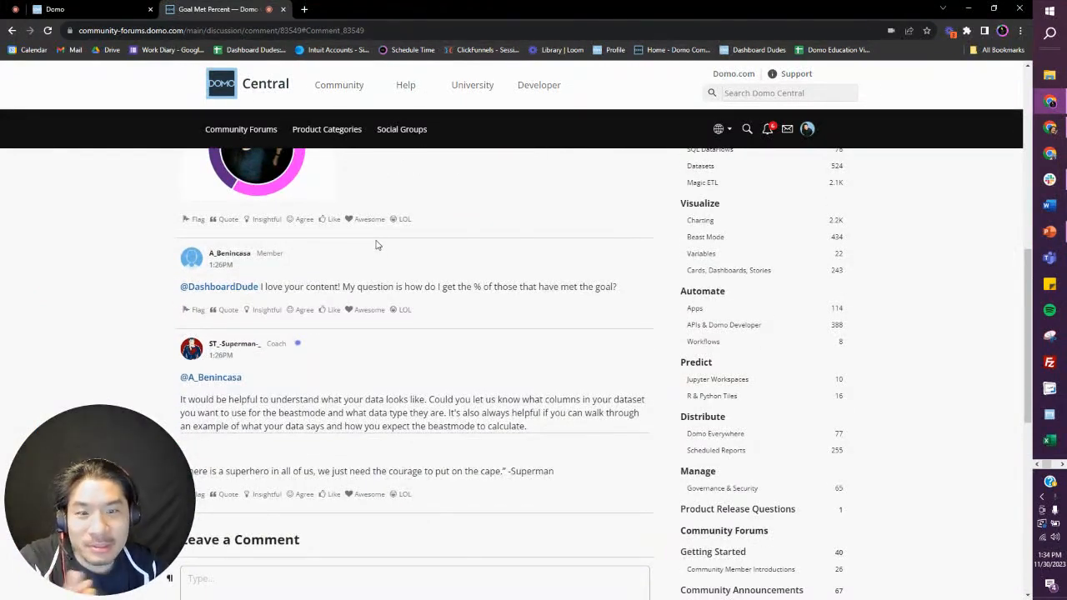
pyautogui.scroll(7, 374, 259)
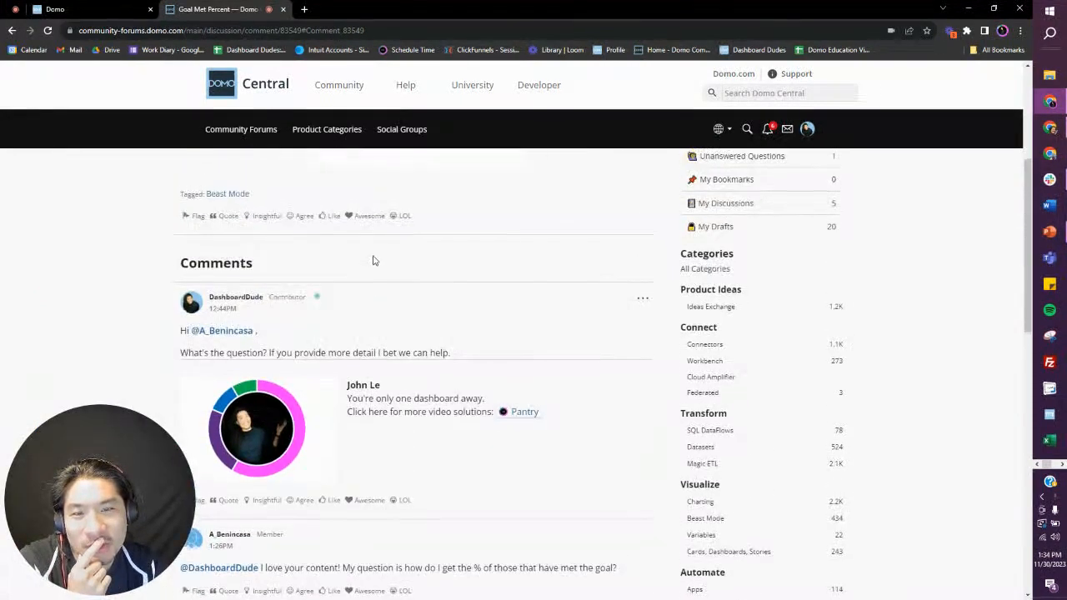
pyautogui.scroll(-4, 373, 261)
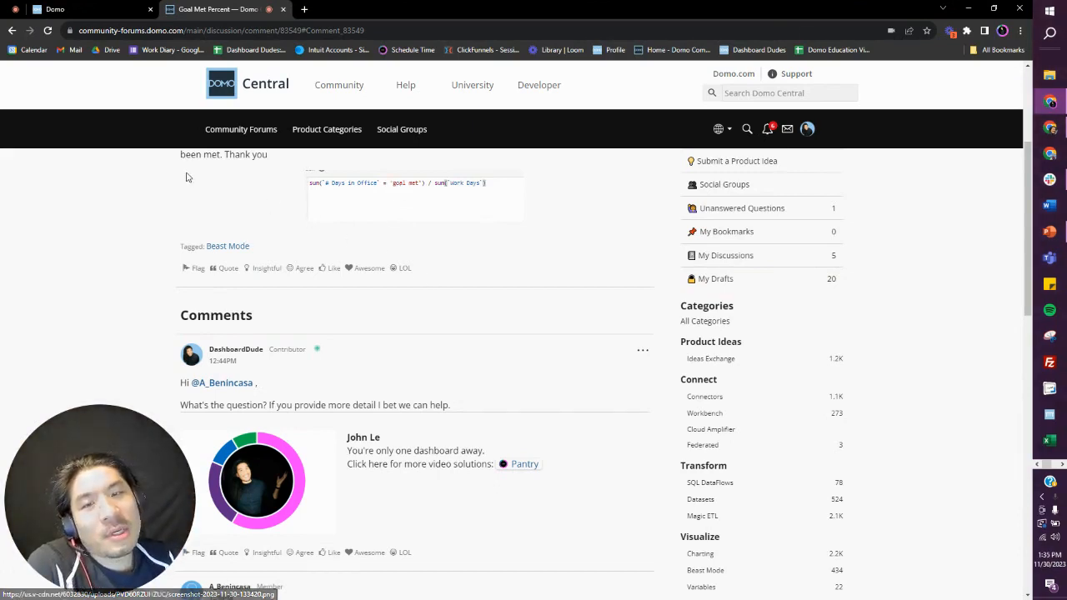
# Step: Switch to the Domo webform to save the Goal met dataset and open it in Analyzer
pyautogui.click(105, 12)
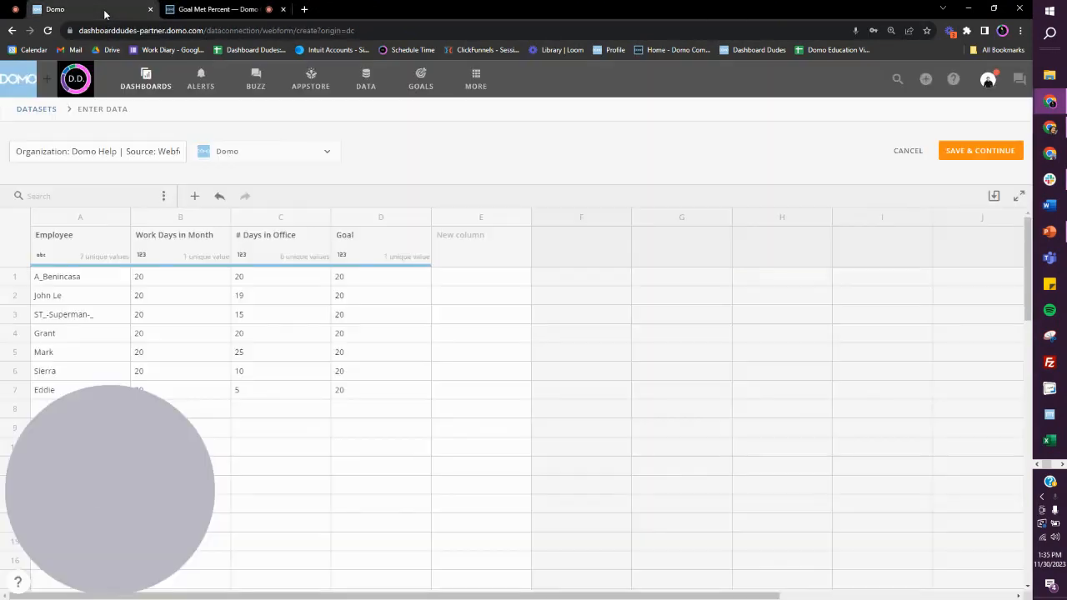
pyautogui.moveTo(135, 440); pyautogui.dragTo(802, 435)
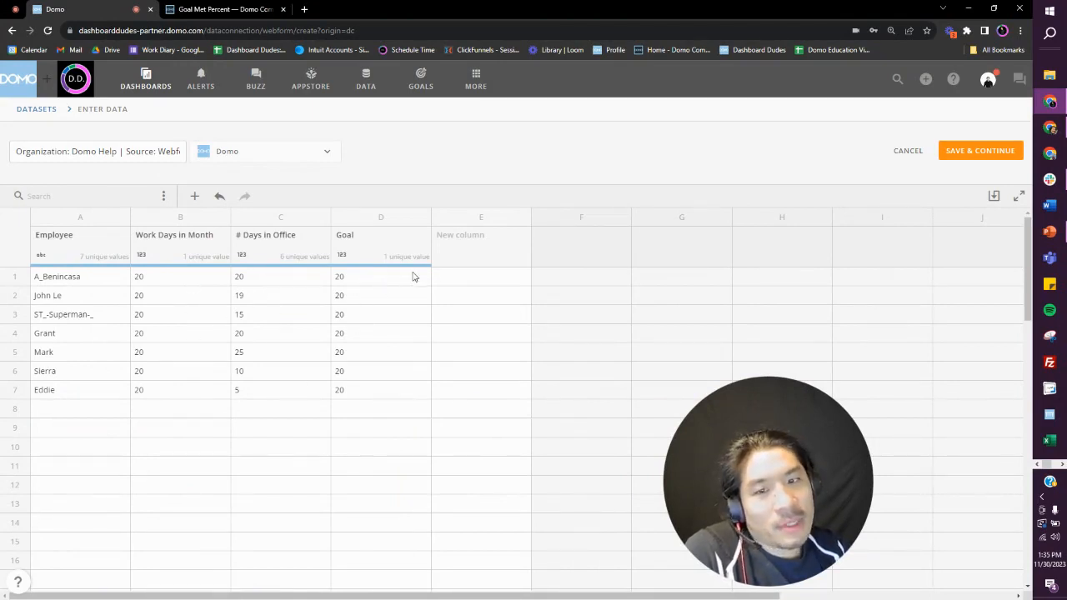
pyautogui.click(978, 158)
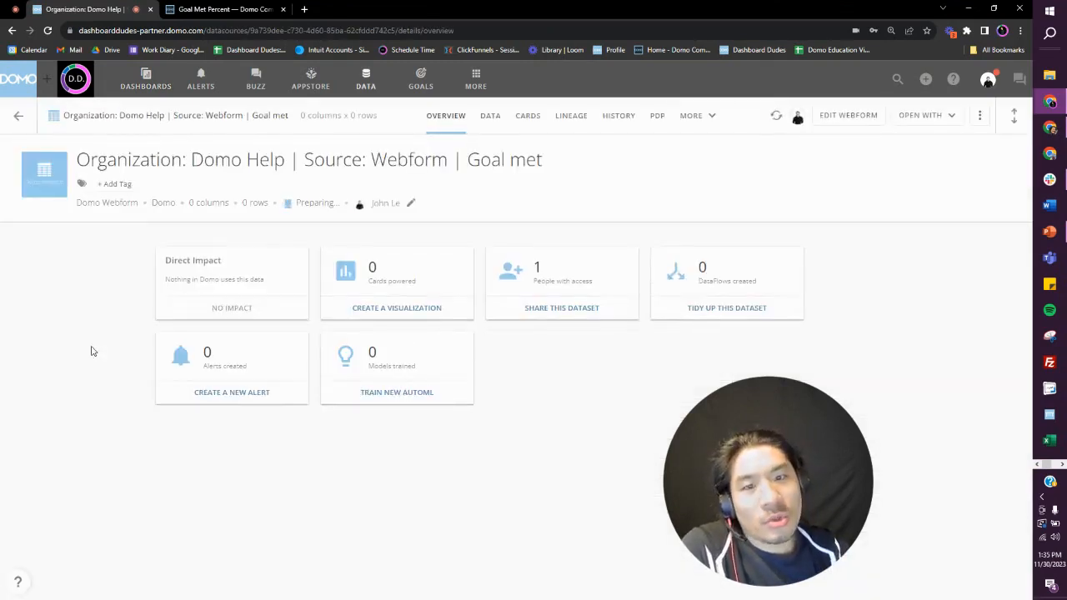
pyautogui.click(925, 116)
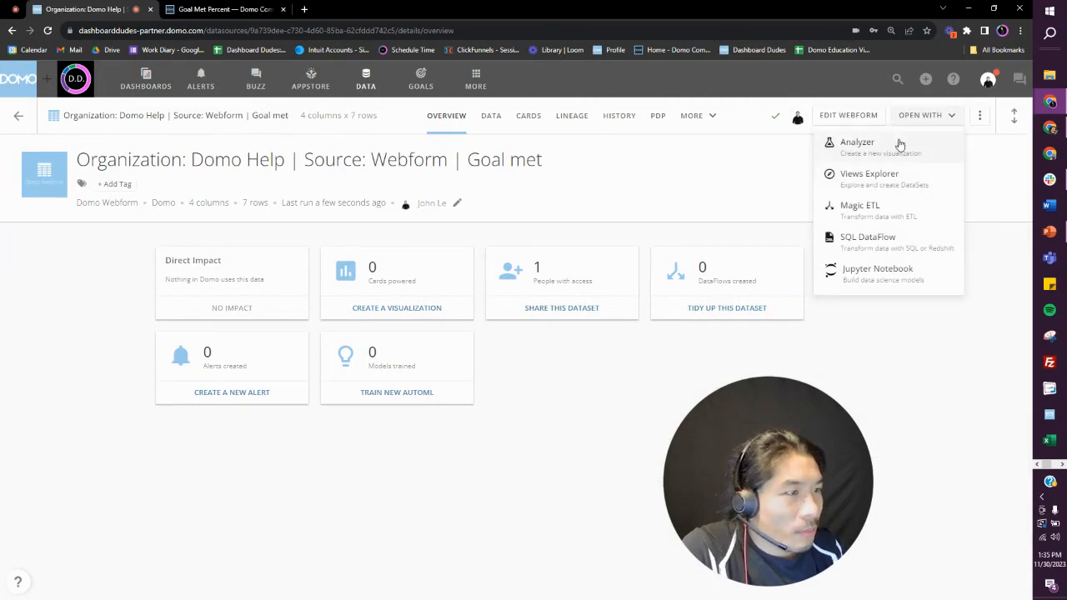
pyautogui.click(884, 143)
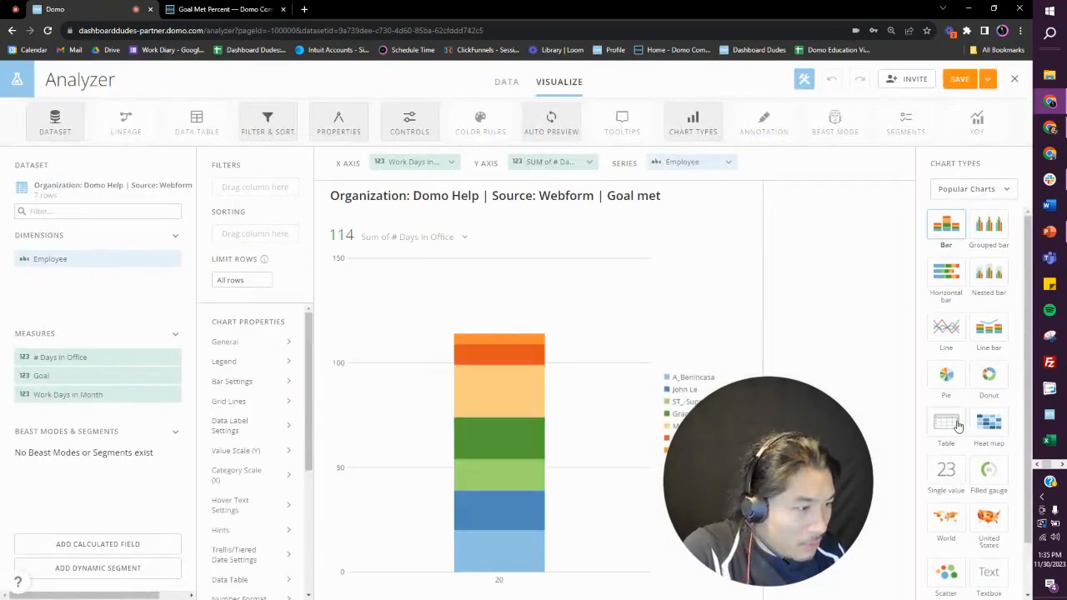
# Step: Change the chart to a table with Employee as the first column and no summary number
pyautogui.click(946, 422)
pyautogui.moveTo(587, 170); pyautogui.dragTo(405, 164)
pyautogui.click(417, 238)
pyautogui.click(395, 316)
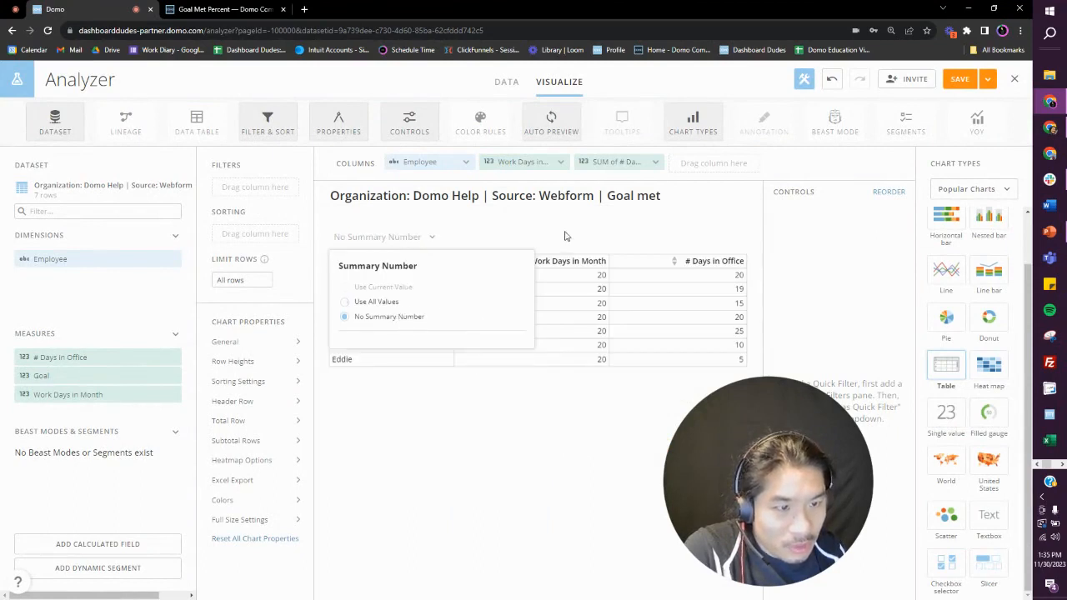
# Step: Remove the Work Days in Month and # Days in Office columns from the table
pyautogui.click(561, 162)
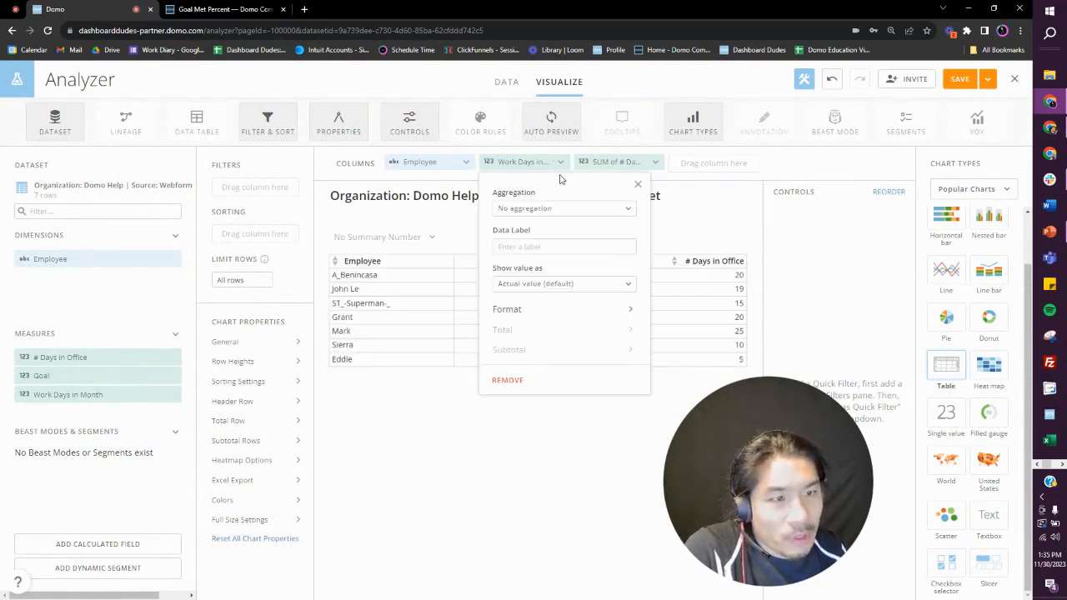
pyautogui.click(563, 162)
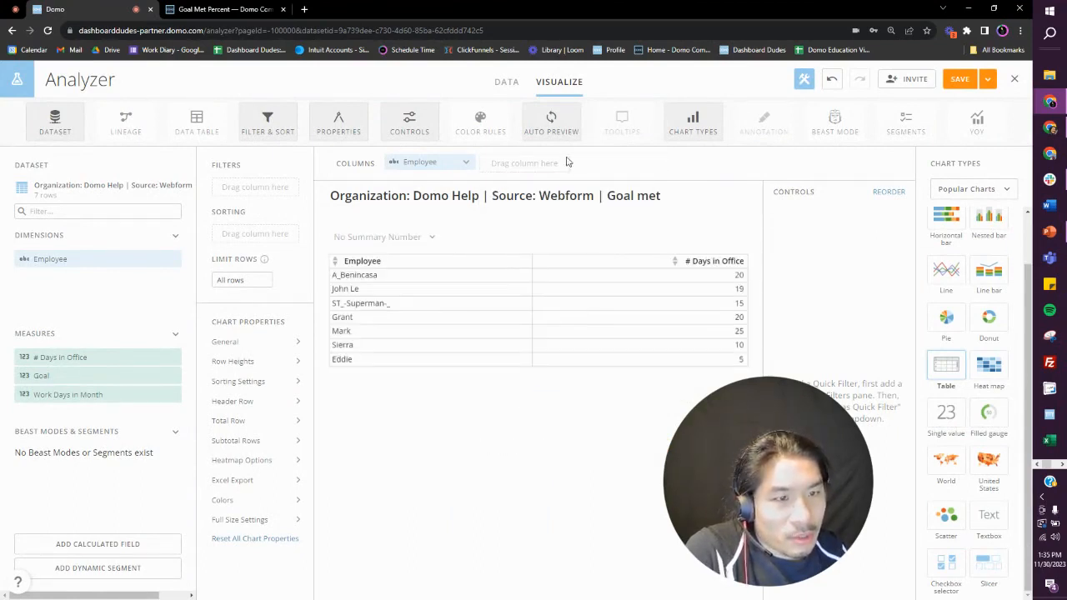
pyautogui.click(564, 162)
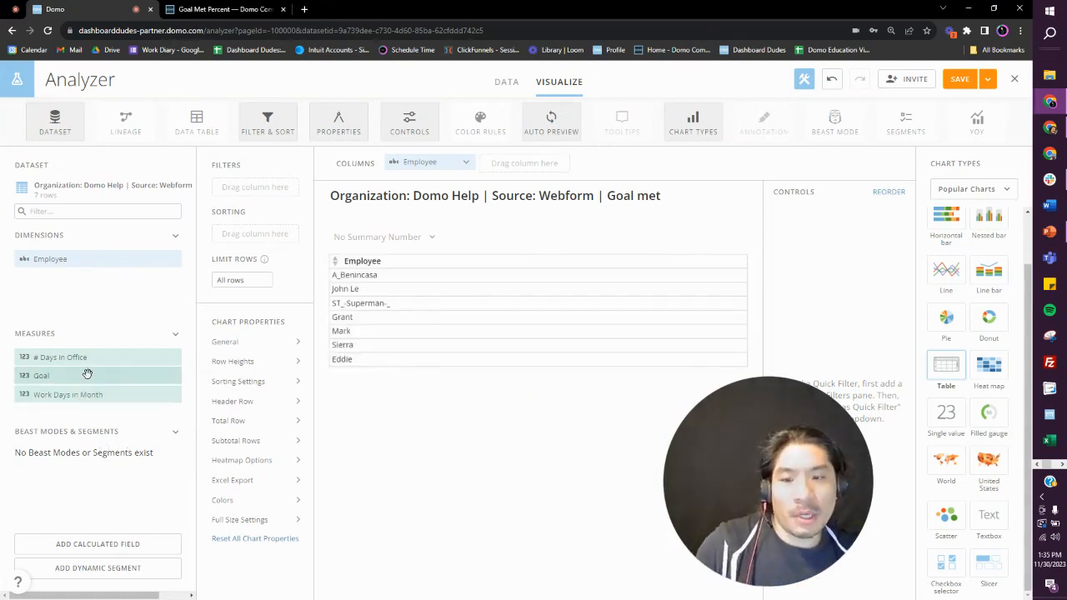
# Step: Add the Goal measure as a table column after Employee with Sum aggregation
pyautogui.moveTo(90, 376); pyautogui.dragTo(546, 167)
pyautogui.click(546, 166)
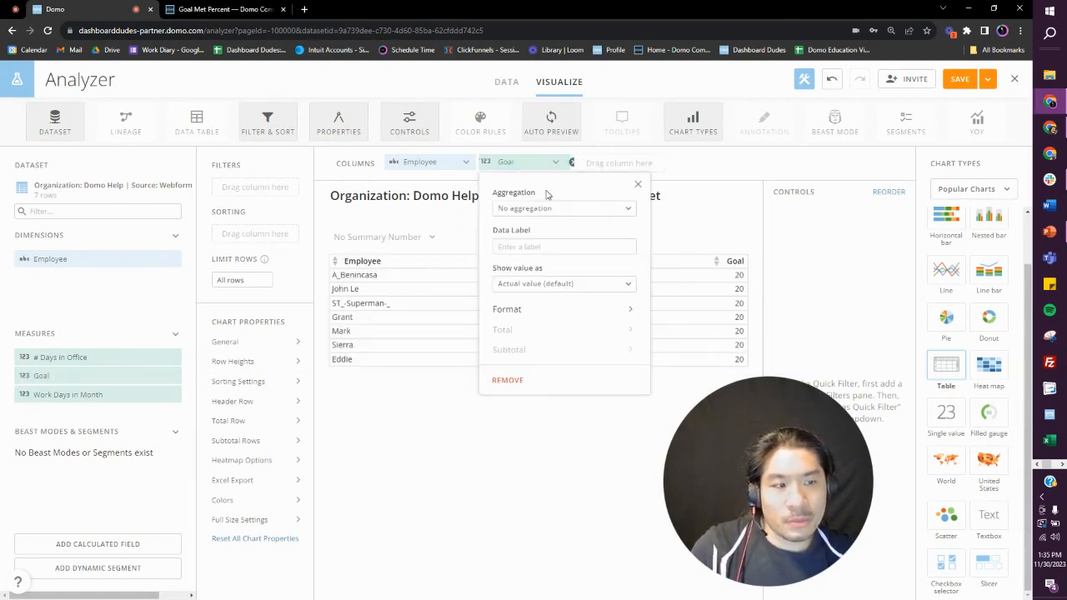
pyautogui.click(550, 209)
pyautogui.click(550, 232)
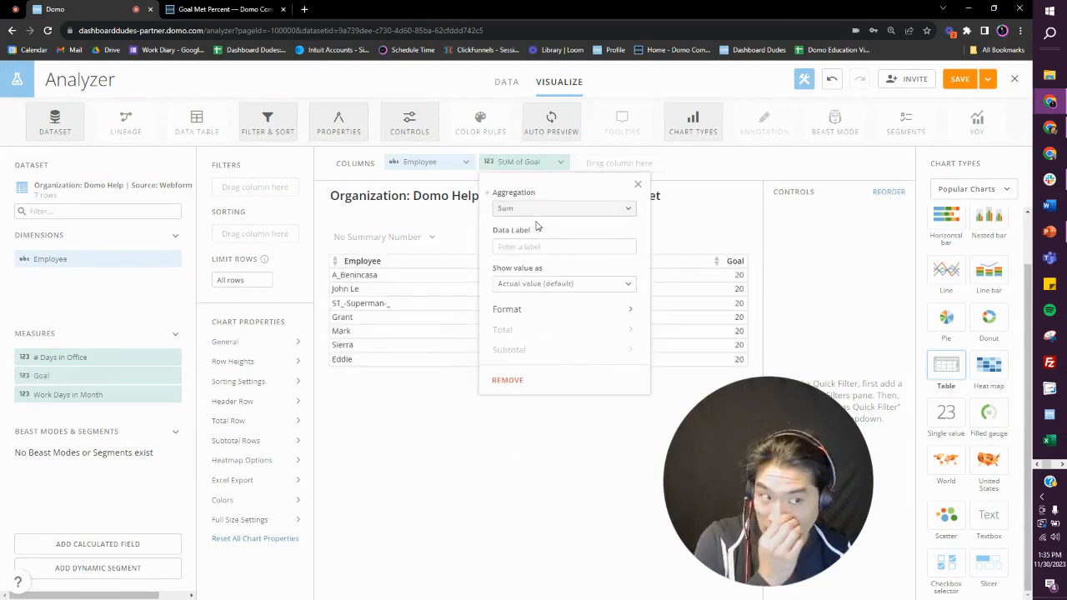
# Step: Add the # Days in Office measure as a table column after Goal with Sum aggregation
pyautogui.moveTo(135, 357); pyautogui.dragTo(631, 163)
pyautogui.click(631, 162)
pyautogui.click(634, 208)
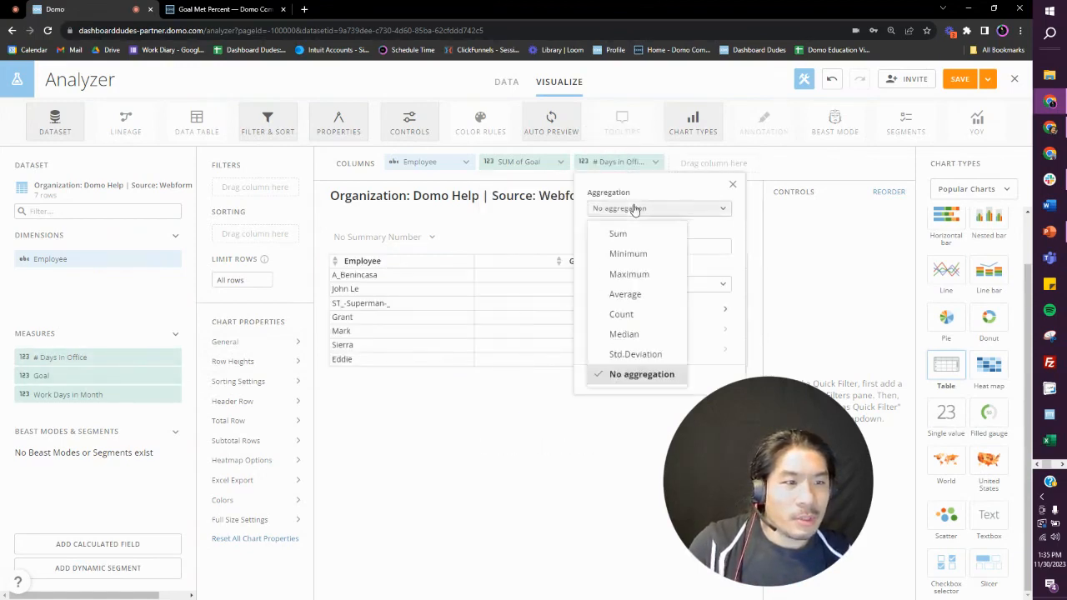
pyautogui.click(633, 234)
pyautogui.click(734, 185)
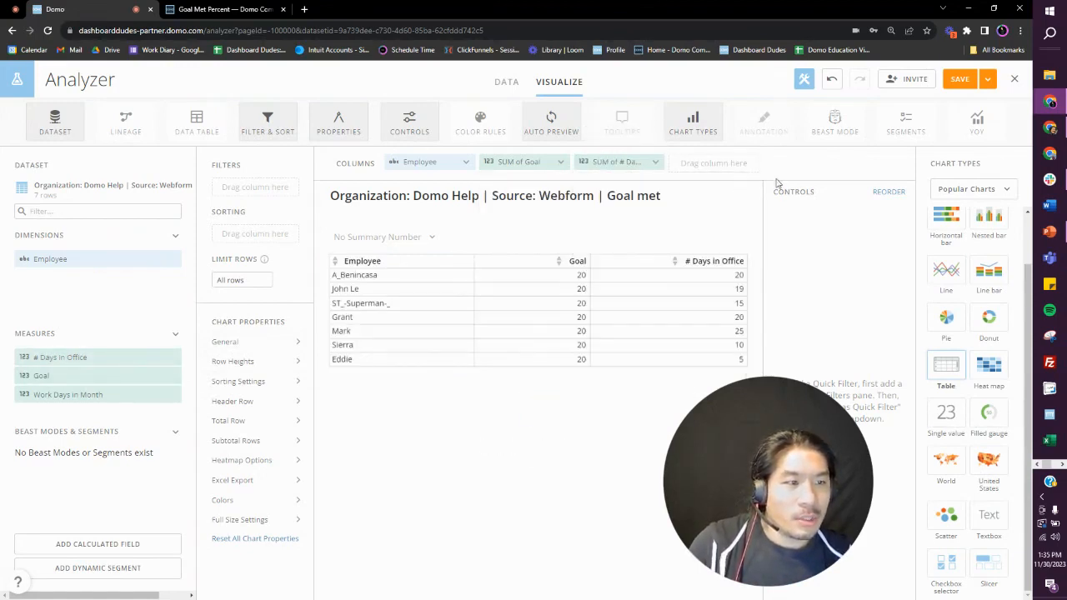
# Step: Start a new calculated field named Met Goal
pyautogui.click(146, 544)
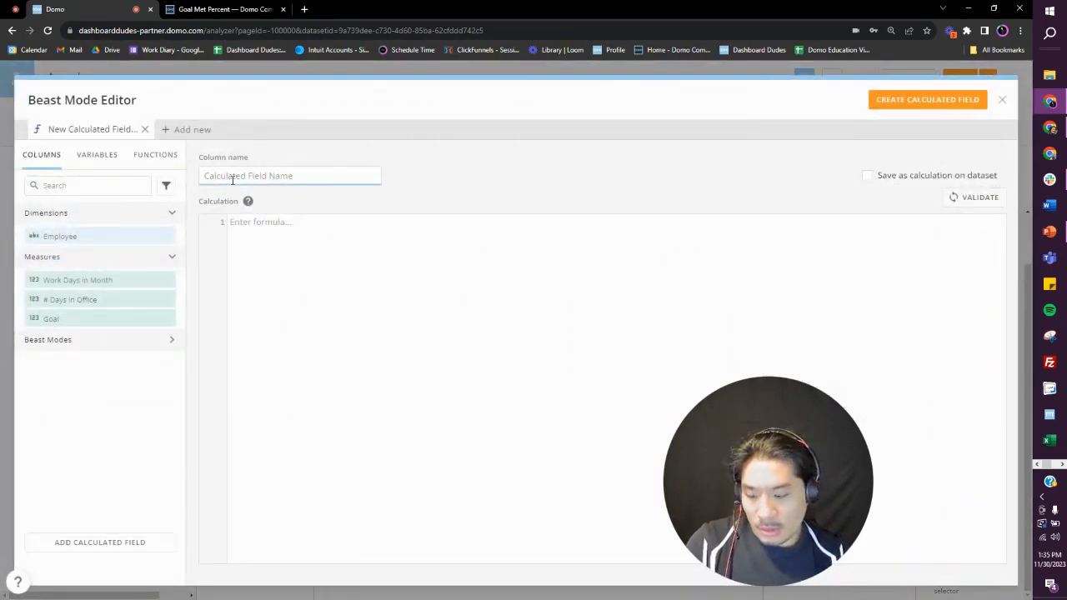
pyautogui.write('Met Goal')
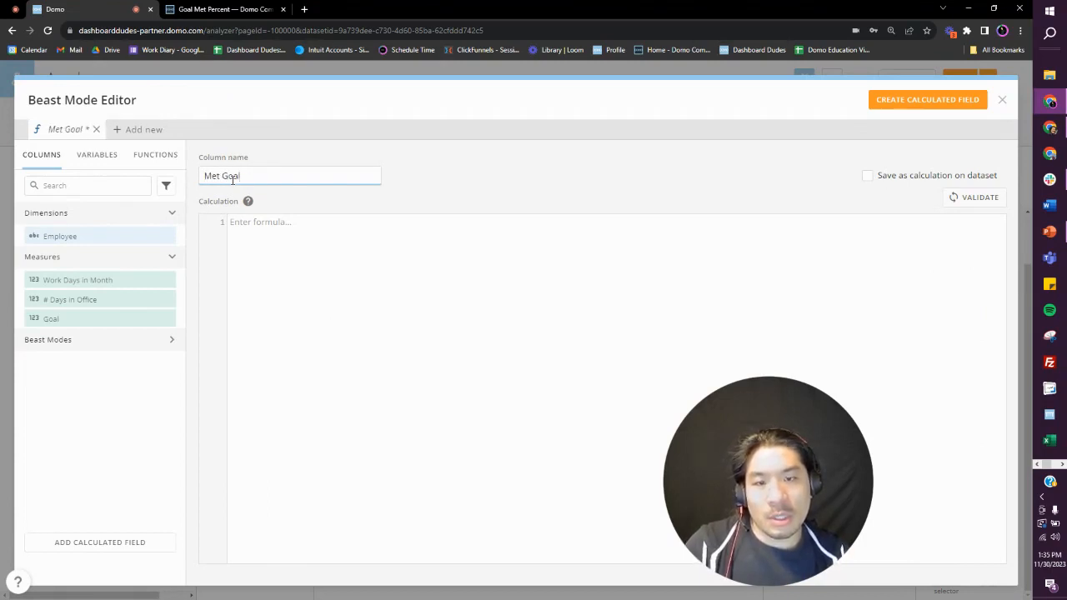
pyautogui.press('Tab')
pyautogui.press('Tab')
pyautogui.press('Tab')
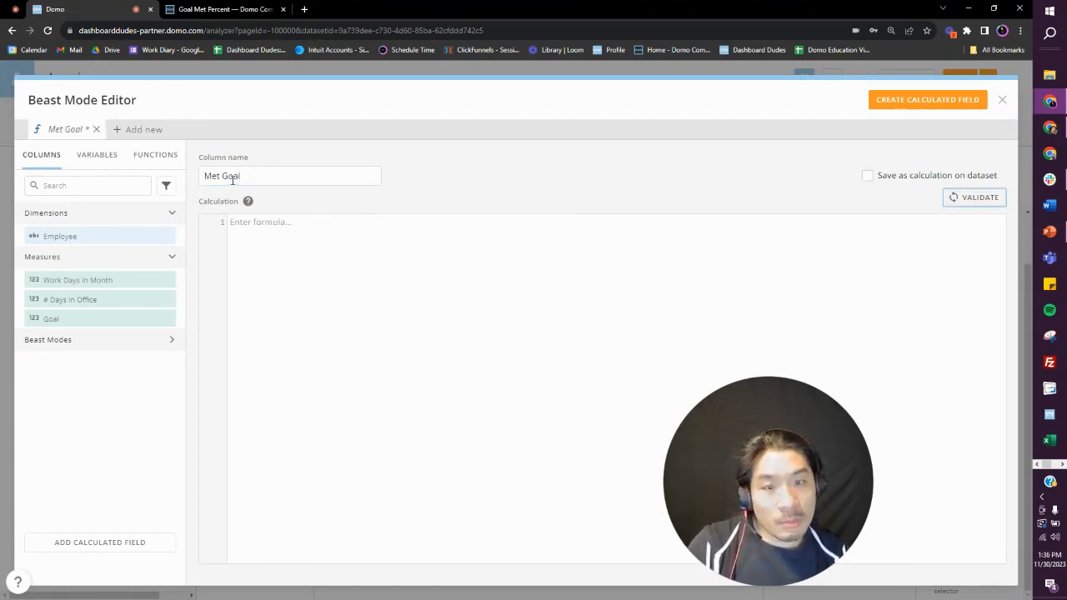
pyautogui.write('SUM(')
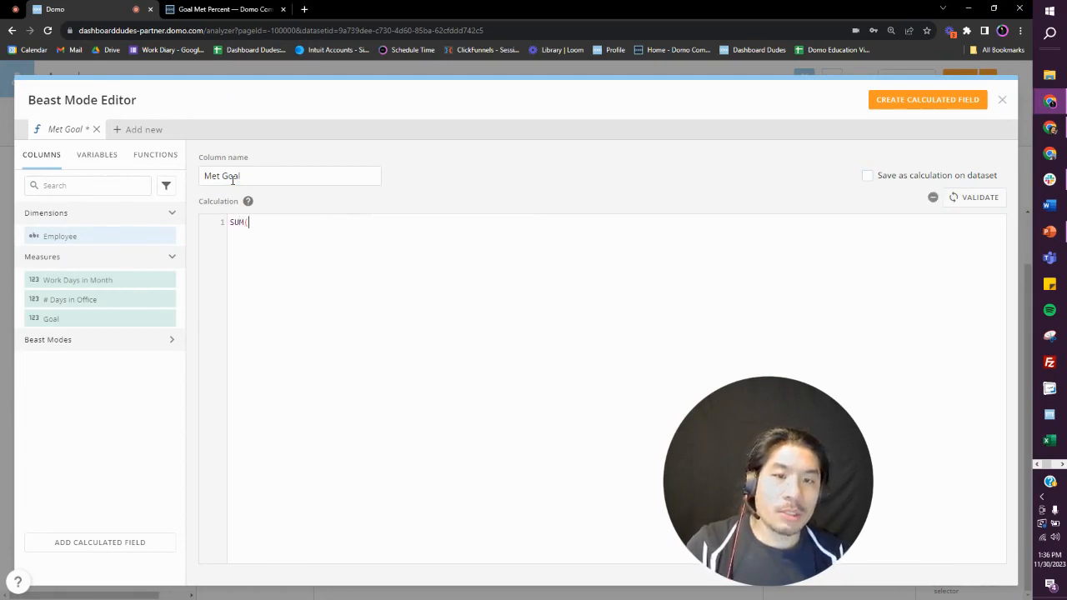
pyautogui.write('#d')
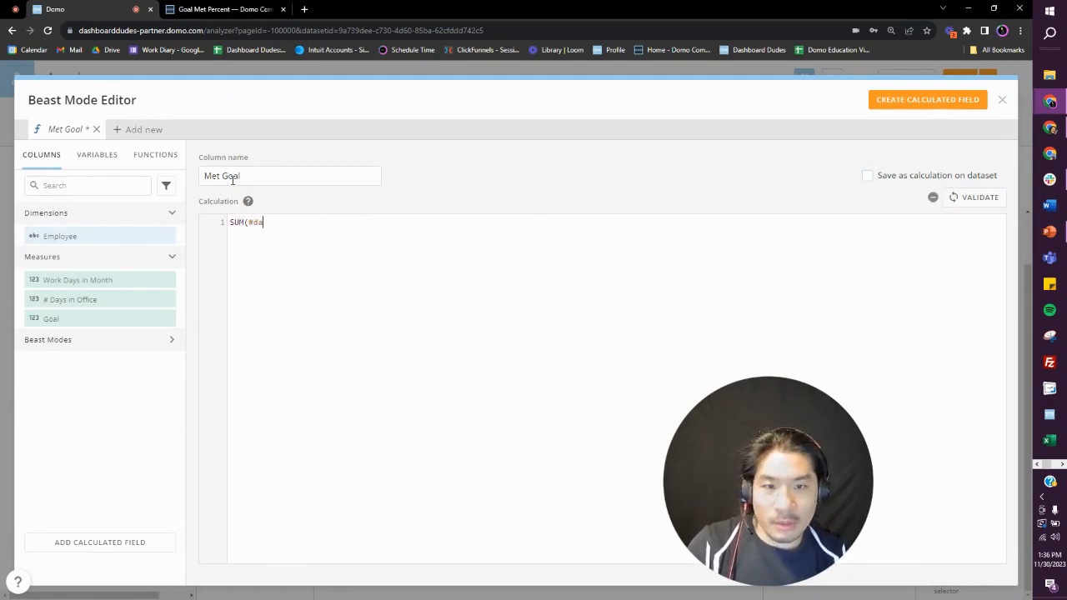
pyautogui.write('a')
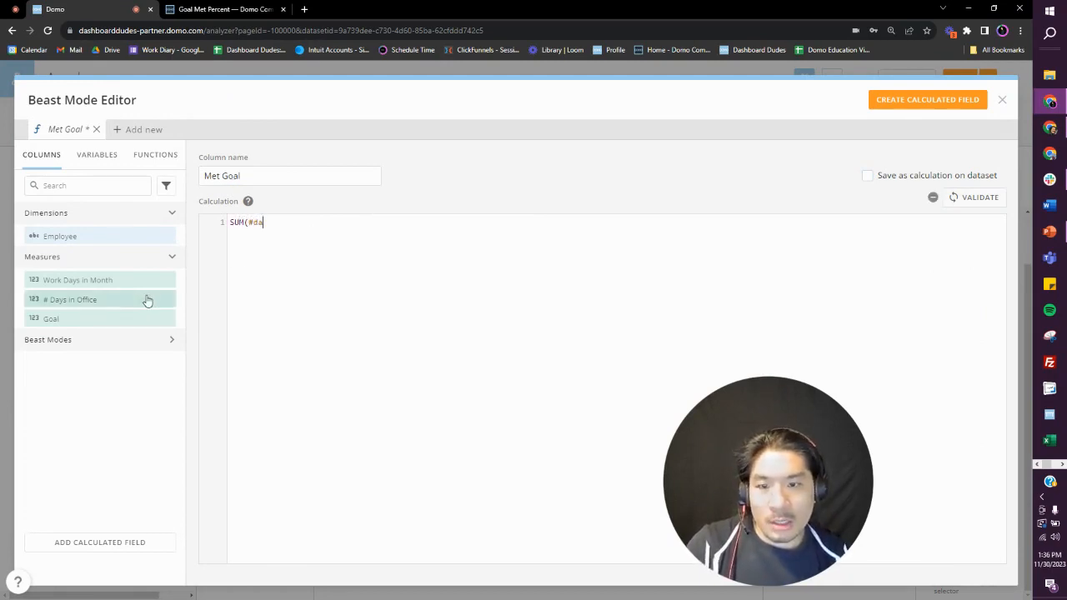
pyautogui.click(121, 302)
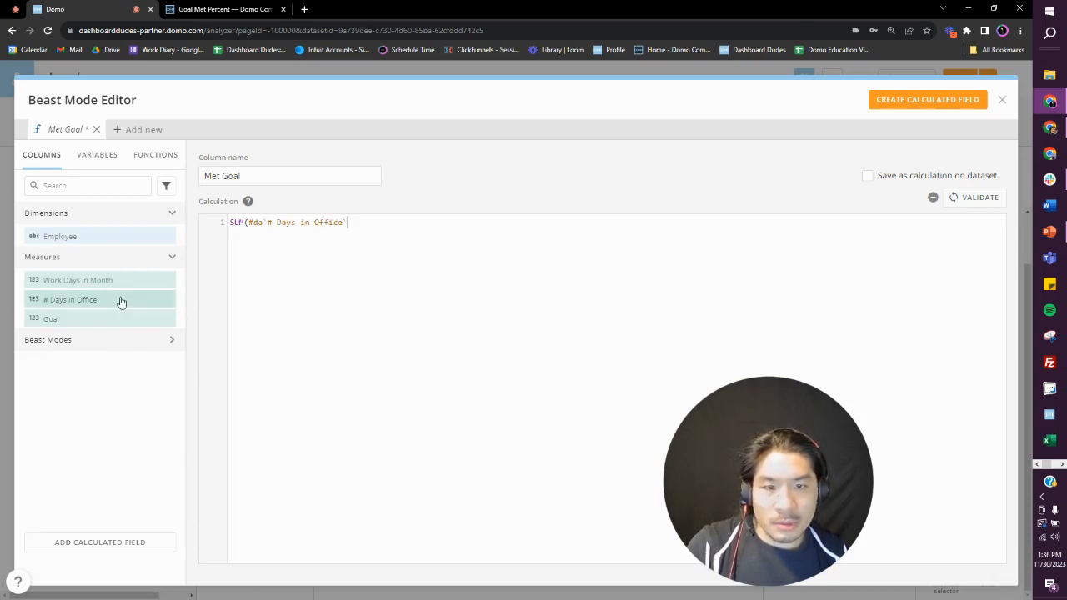
pyautogui.click(265, 222)
pyautogui.press('BackSpace')
pyautogui.press('BackSpace')
pyautogui.press('BackSpace')
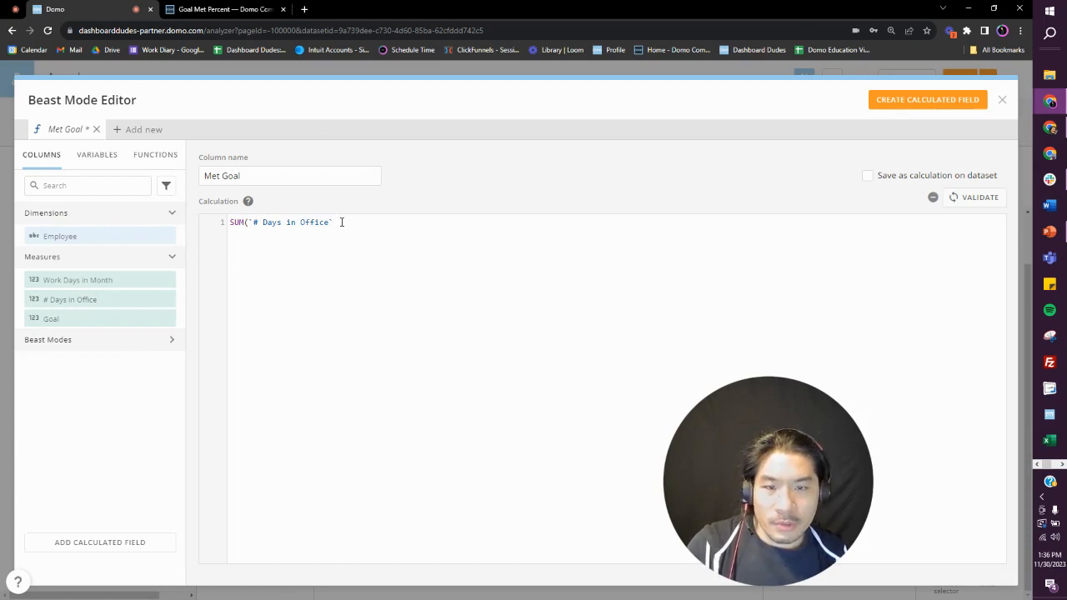
pyautogui.tripleClick(249, 220)
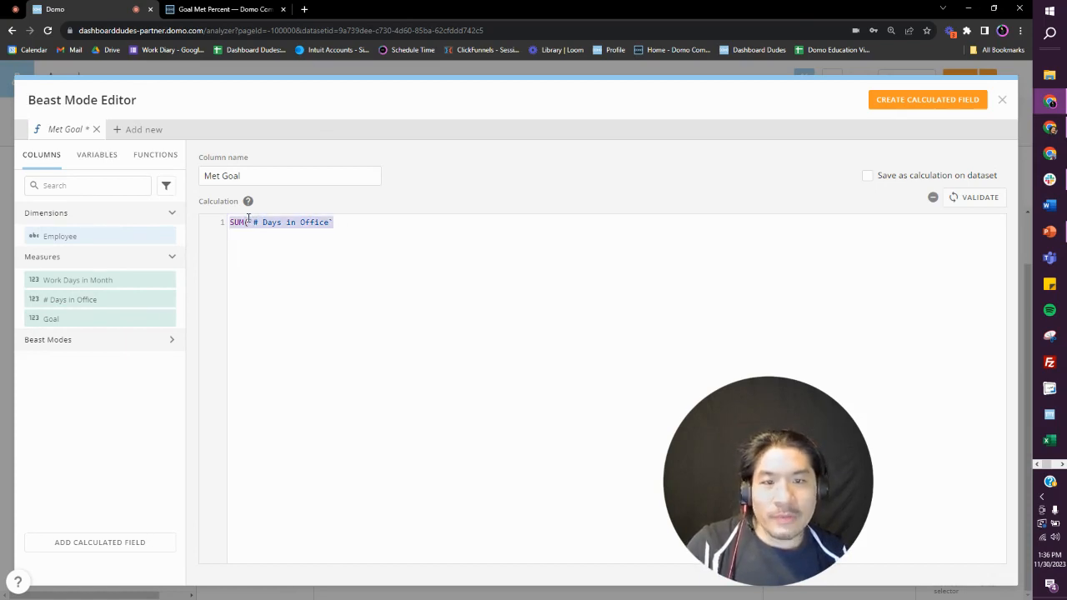
pyautogui.press('BackSpace')
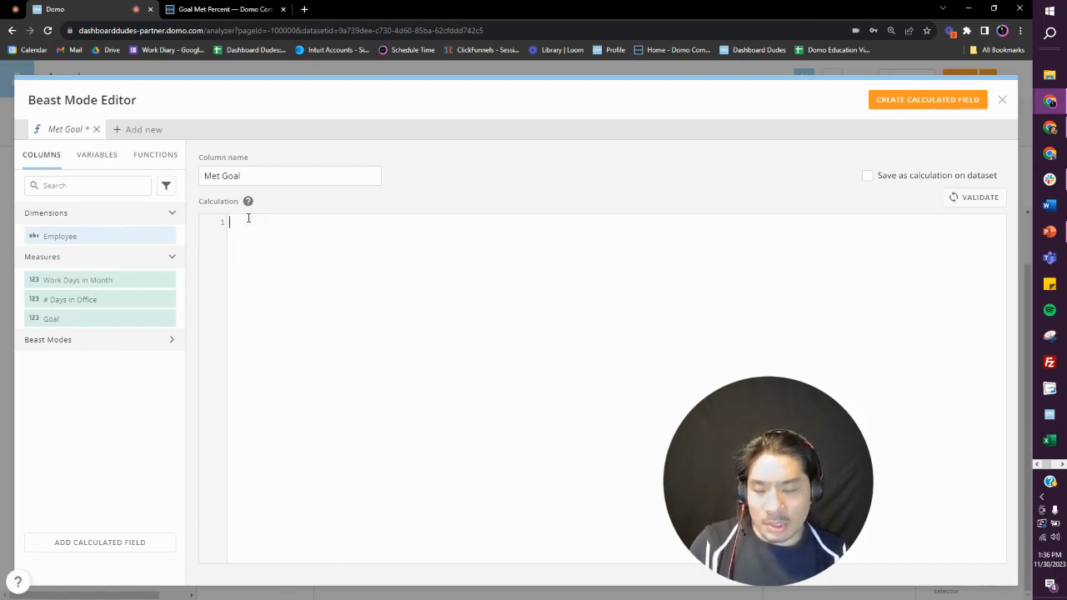
# Step: Begin the Met Goal formula with CASE on the first line and WHEN on the second
pyautogui.write('CASE WHEN')
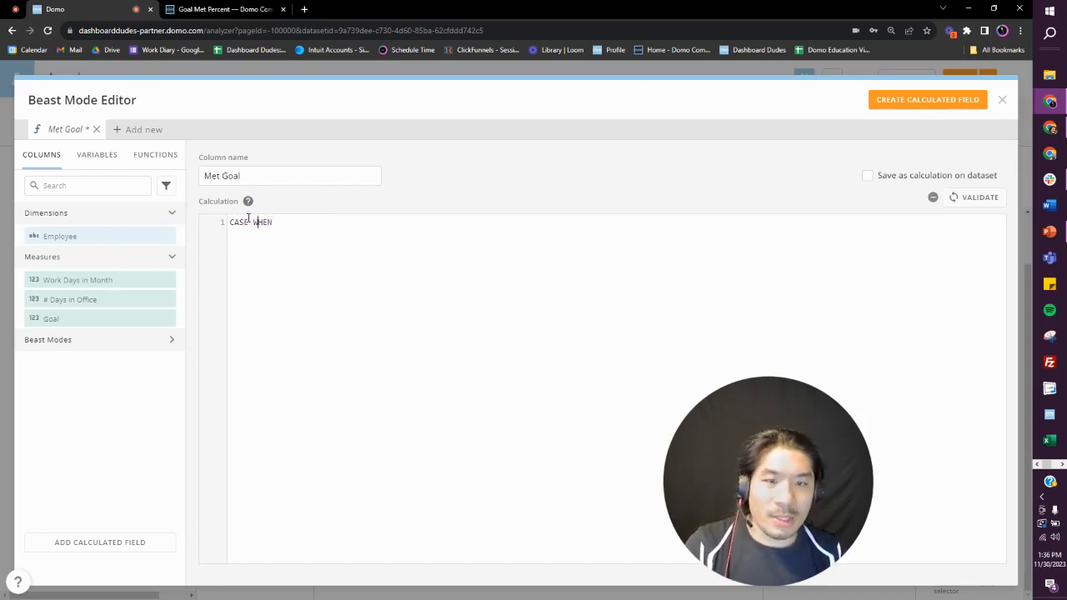
pyautogui.press('Return')
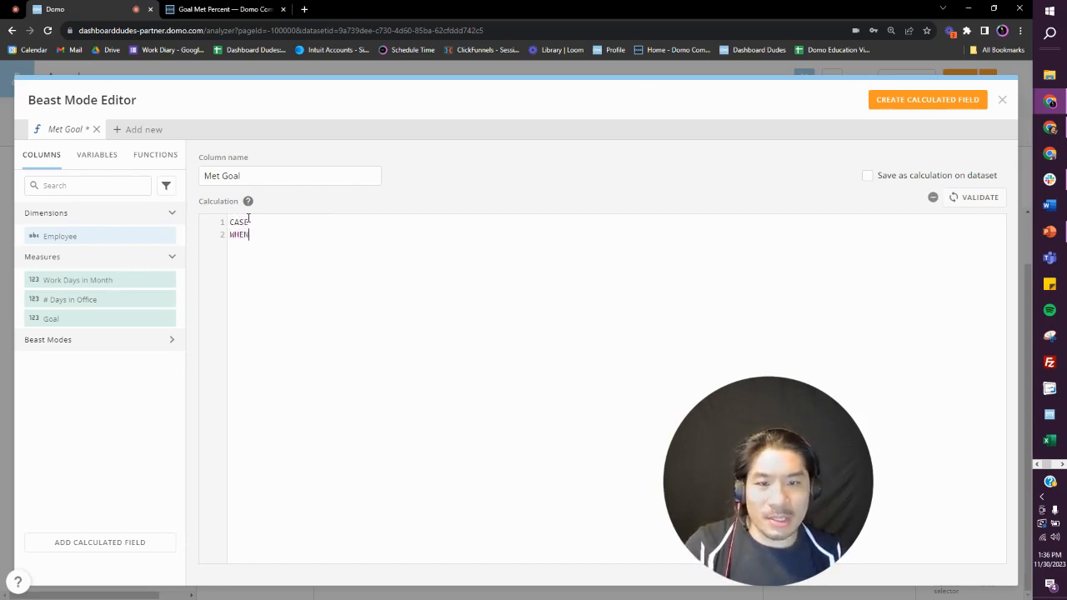
pyautogui.write('#')
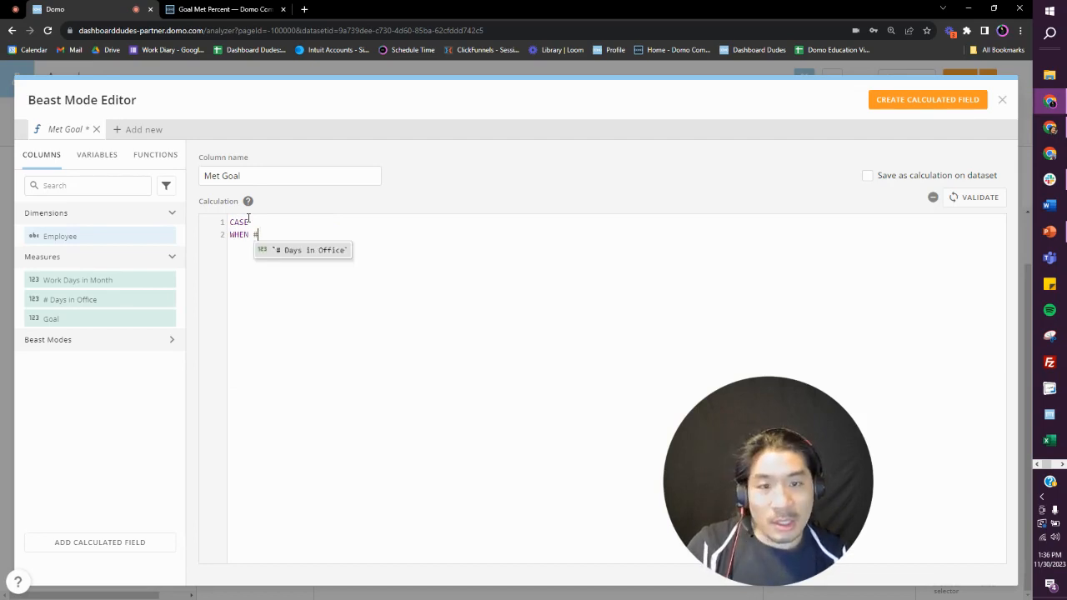
pyautogui.press('BackSpace')
pyautogui.write('SUM')
pyautogui.press('BackSpace')
pyautogui.press('BackSpace')
pyautogui.press('BackSpace')
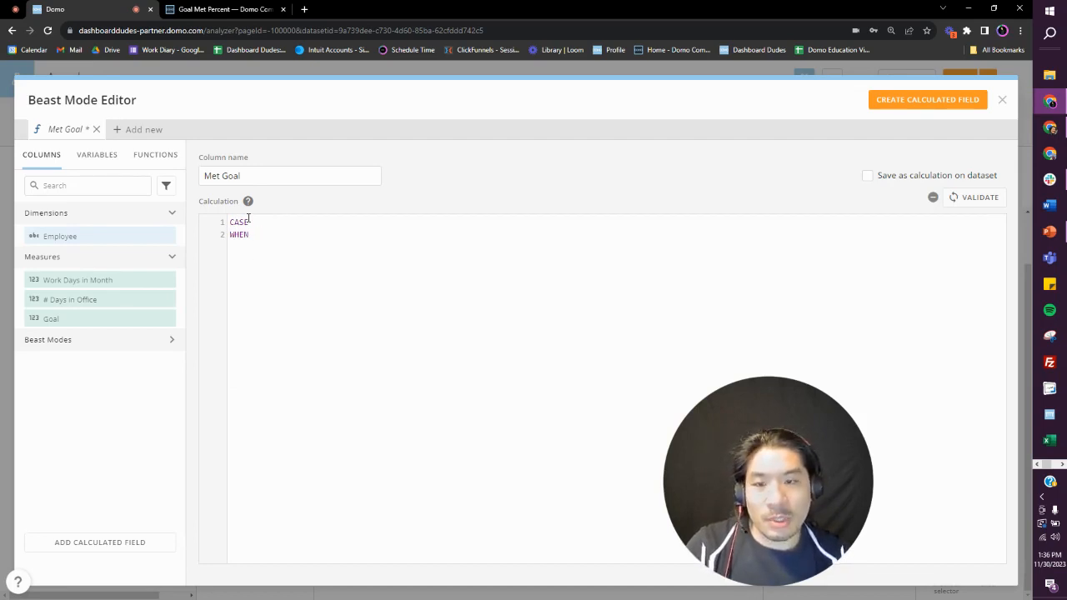
# Step: Set the WHEN condition of the Met Goal formula to `# Days in Office` >= `Goal`
pyautogui.write('#')
pyautogui.press('Return')
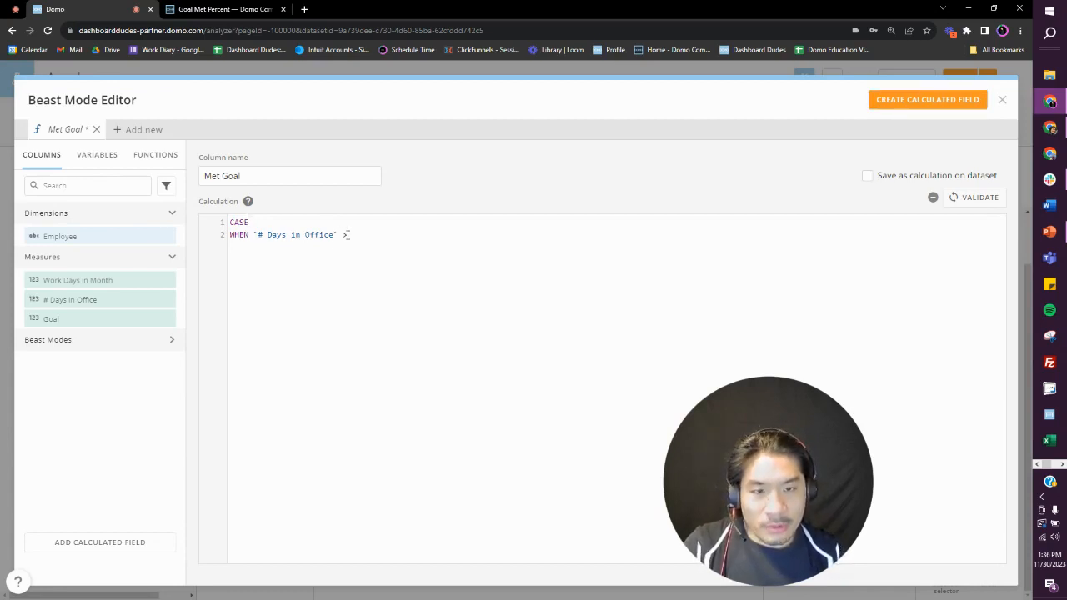
pyautogui.write('>=')
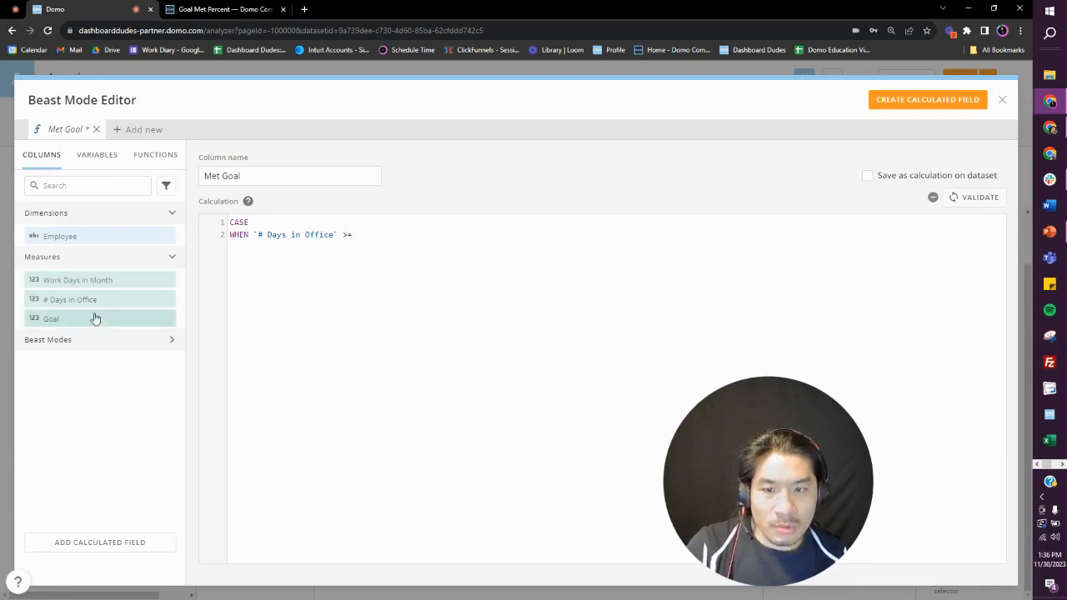
pyautogui.click(92, 317)
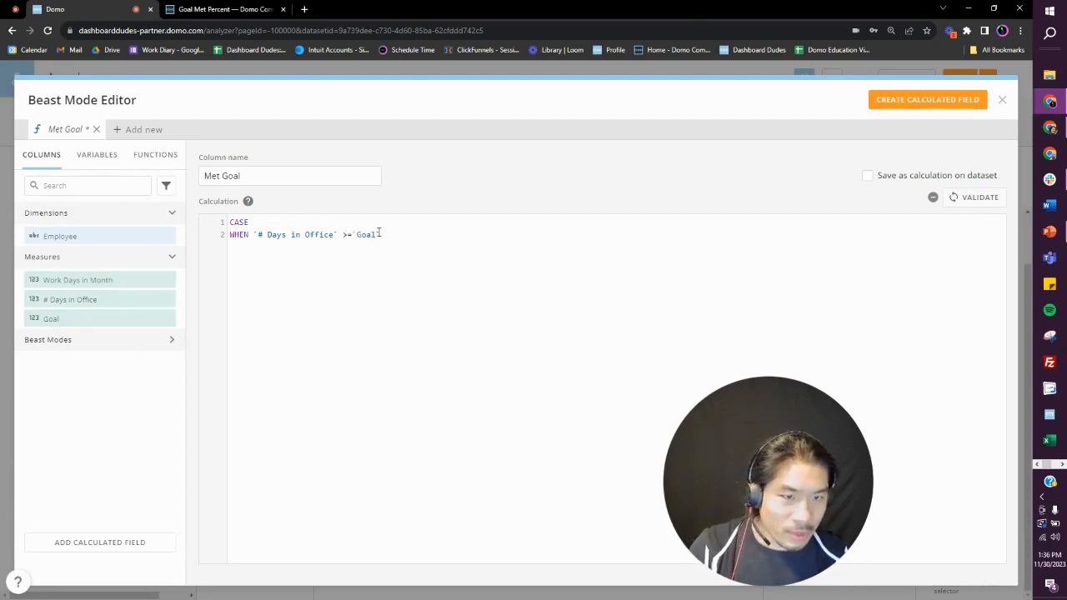
# Step: Complete the formula with THEN 'GOAL MET' ELSE 'GOAL NOT MET' END and join CASE and WHEN onto a single line
pyautogui.write('THEN ')
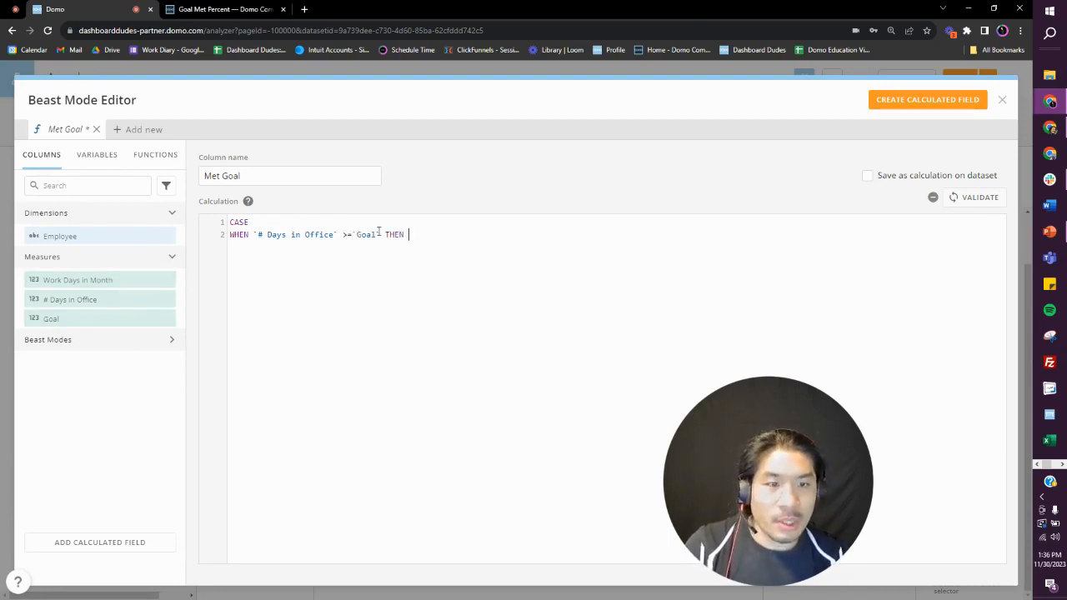
pyautogui.write('1 ELSE')
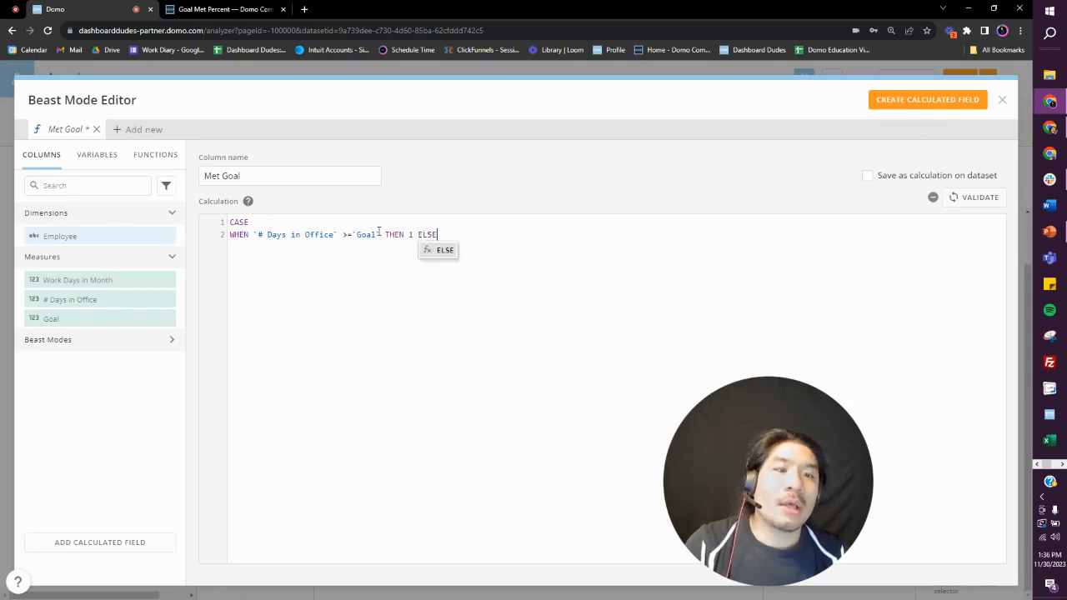
pyautogui.press('BackSpace')
pyautogui.press('BackSpace')
pyautogui.press('BackSpace')
pyautogui.press('BackSpace')
pyautogui.press('BackSpace')
pyautogui.press('BackSpace')
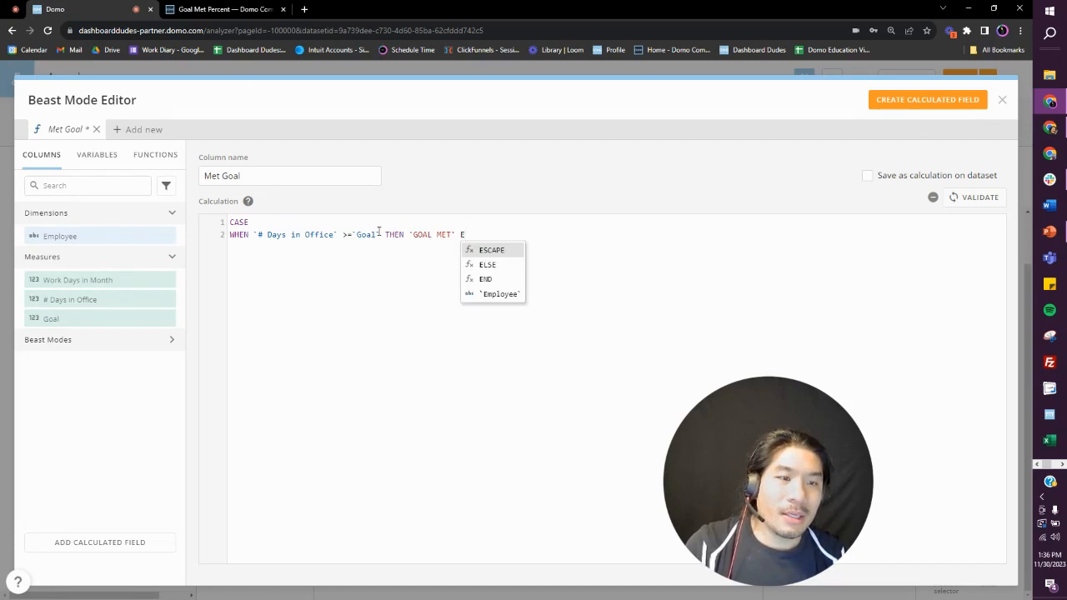
pyautogui.write("'GOAL MET' ELSE 'GOAL NOT")
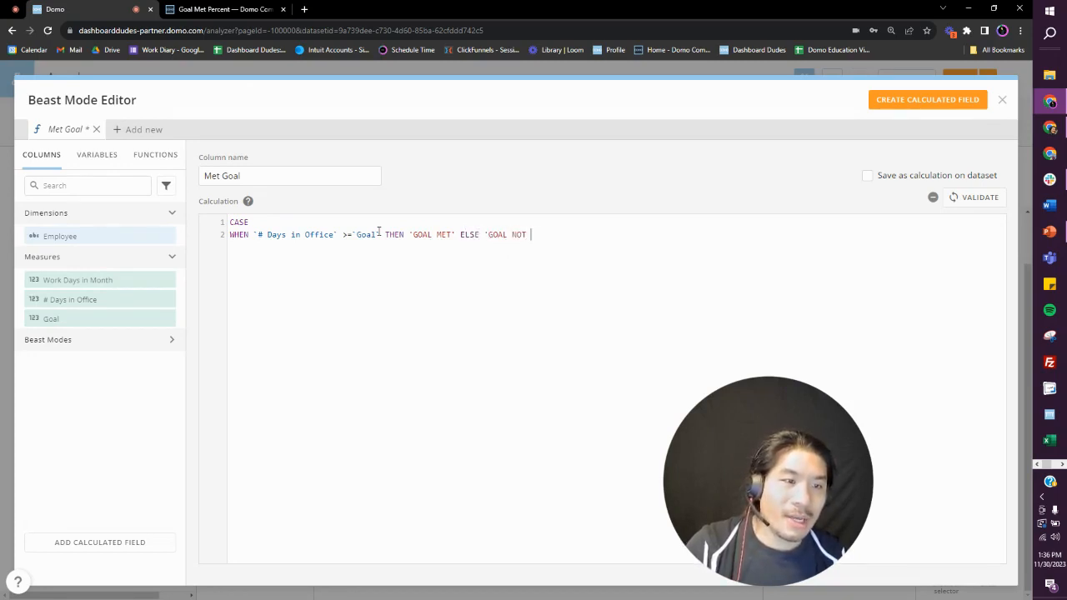
pyautogui.write(" MET' END")
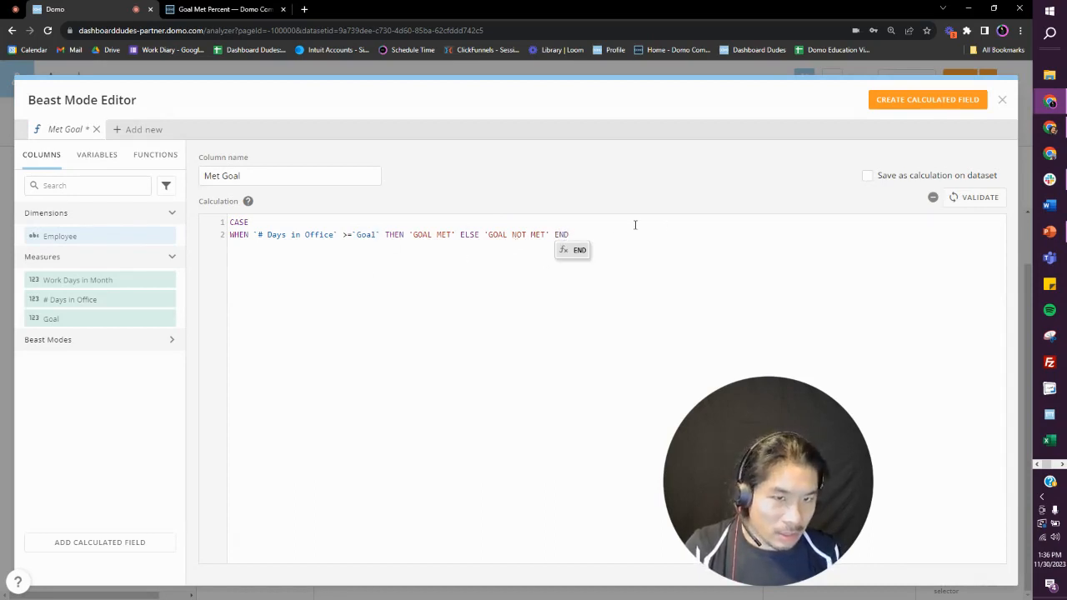
pyautogui.click(230, 234)
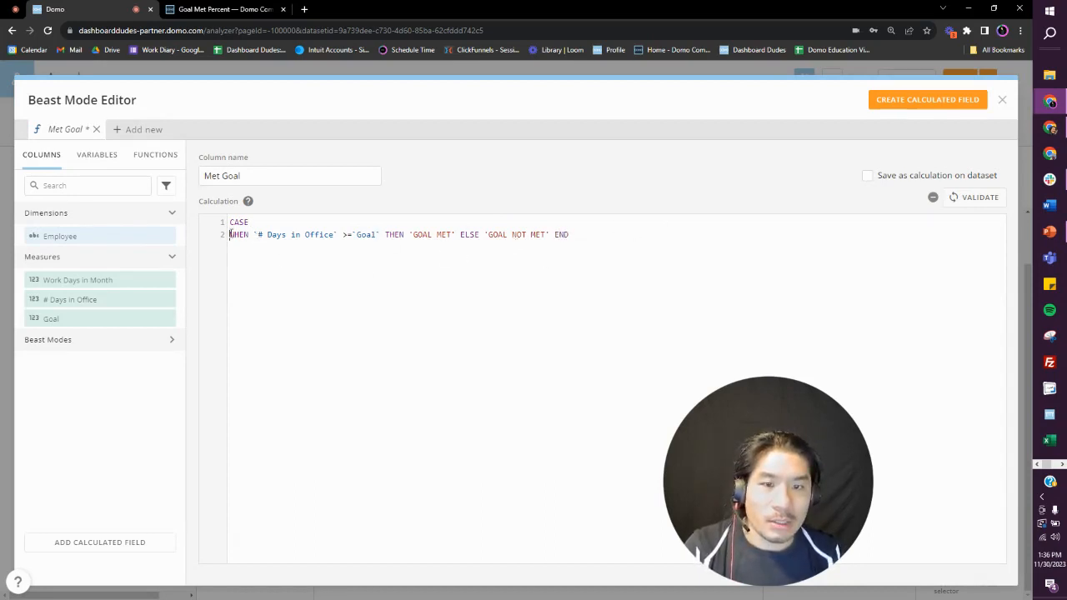
pyautogui.press('BackSpace')
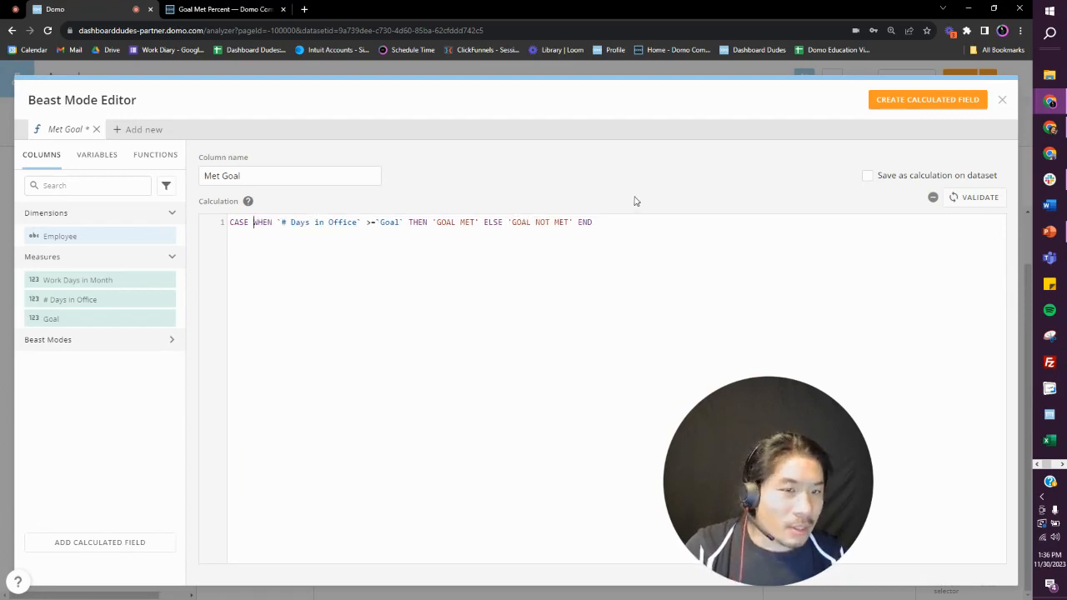
# Step: Create the Met Goal field, saved as a calculation on the dataset, and add it as a table column after # Days in Office
pyautogui.click(922, 177)
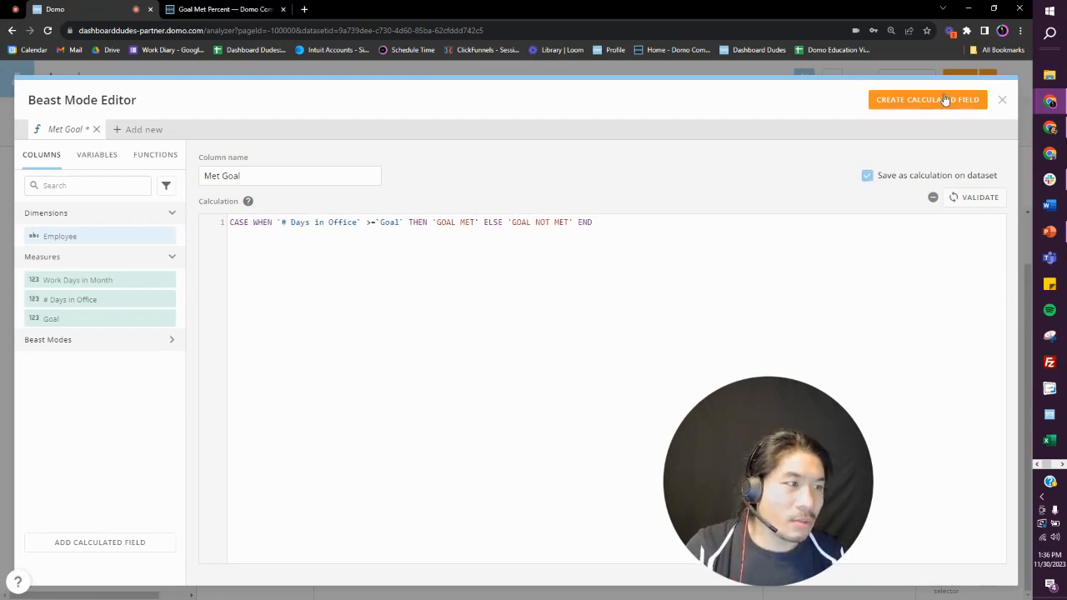
pyautogui.click(945, 100)
pyautogui.moveTo(87, 453); pyautogui.dragTo(723, 163)
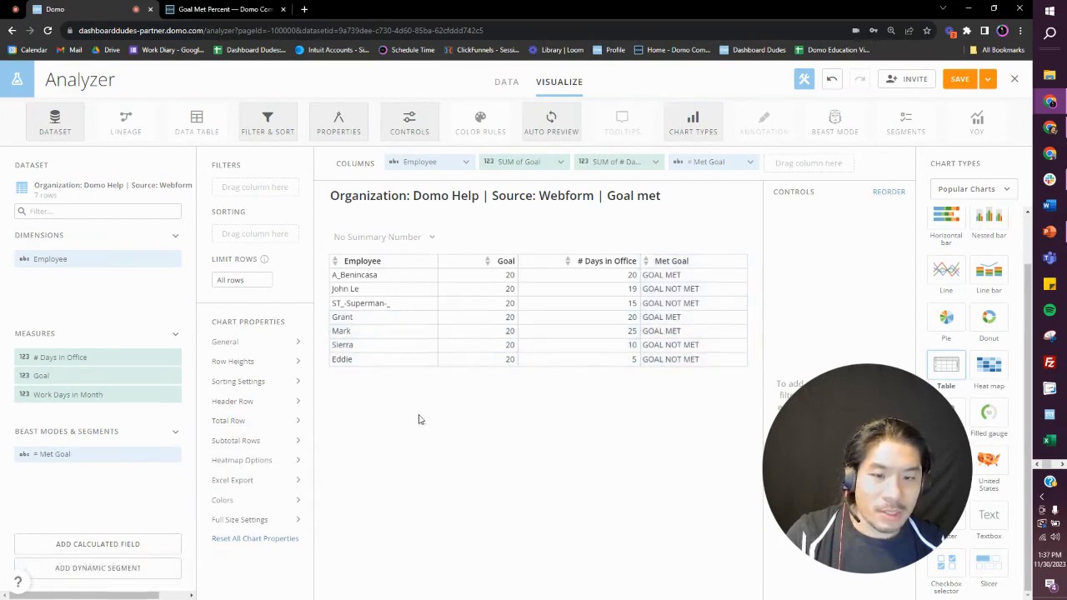
# Step: Create a color rule for Met Goal in GOAL MET with green fill 80C25D, without applying the format to the table row
pyautogui.click(292, 504)
pyautogui.click(237, 261)
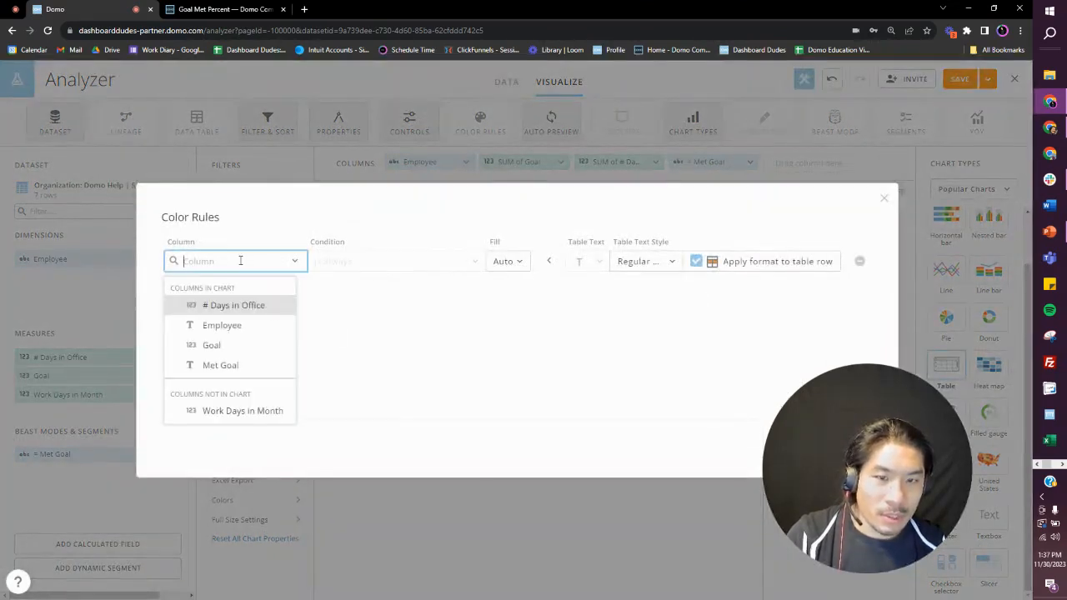
pyautogui.click(227, 367)
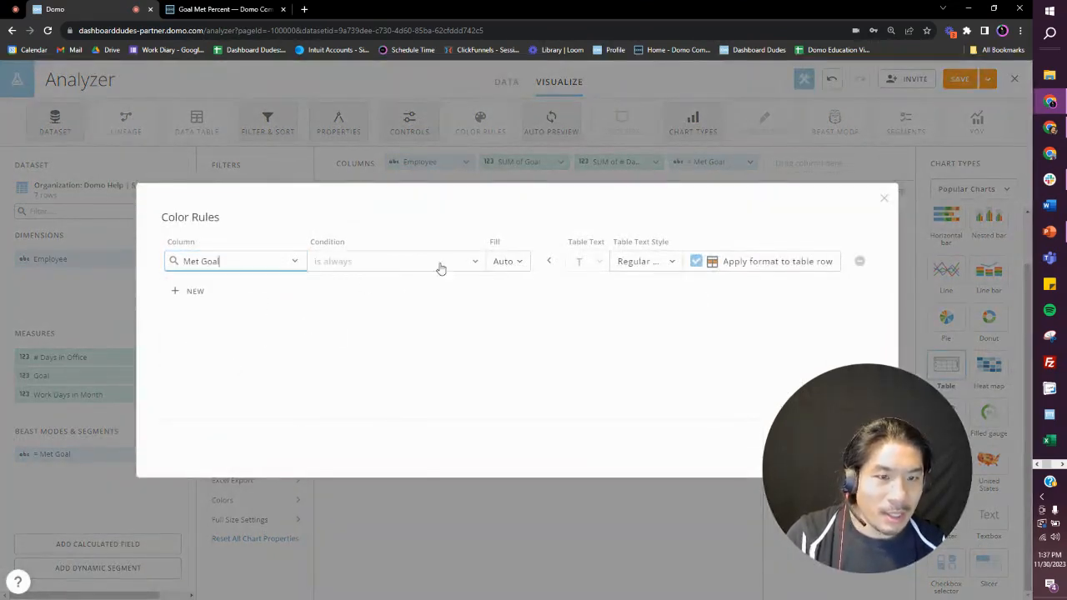
pyautogui.click(444, 270)
pyautogui.click(371, 346)
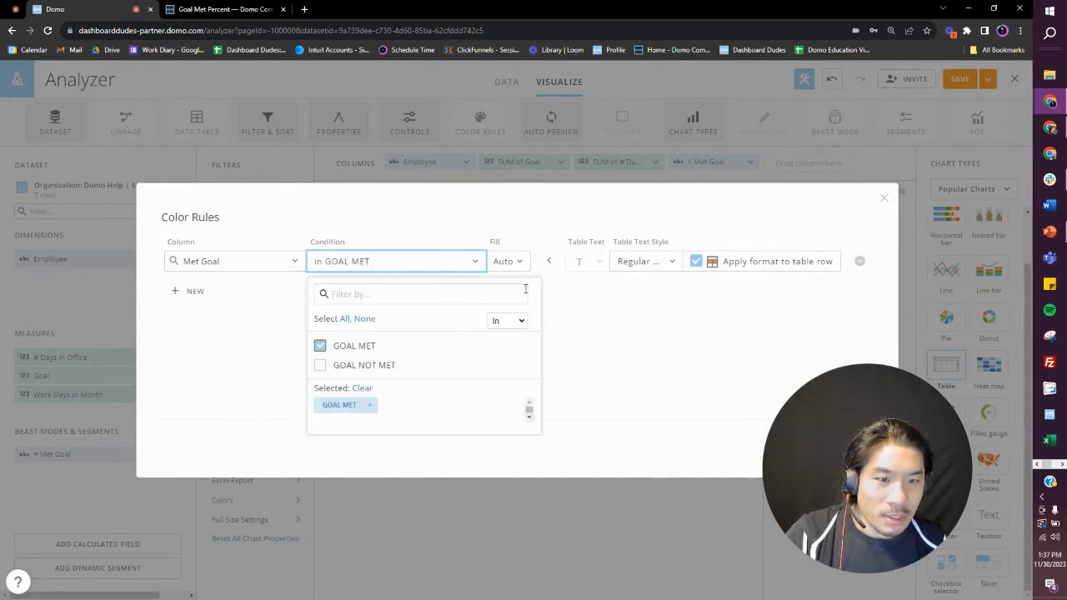
pyautogui.click(524, 265)
pyautogui.click(575, 339)
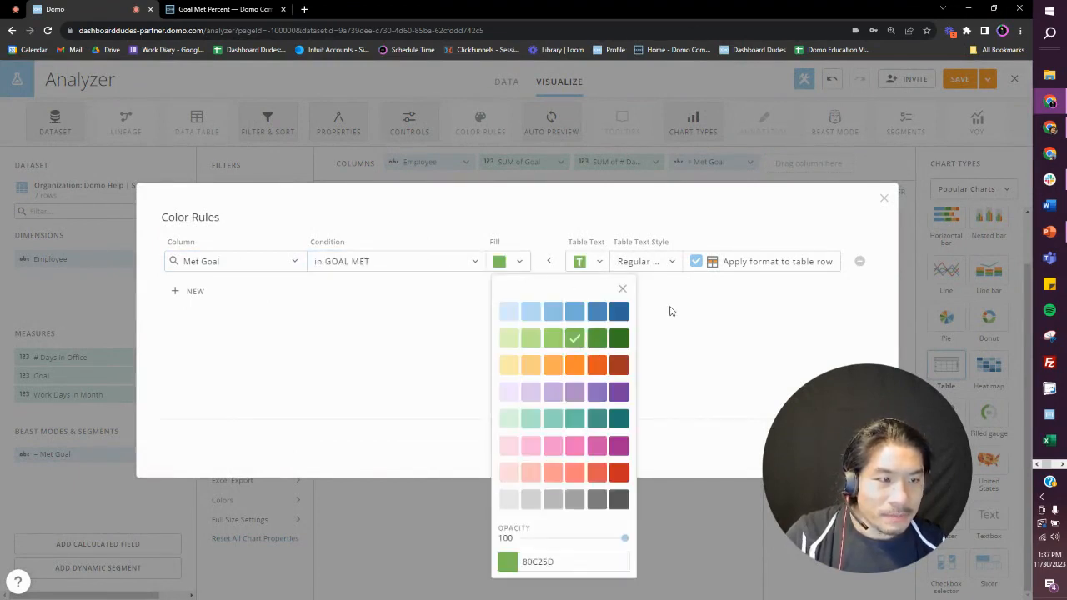
pyautogui.click(696, 261)
# Step: Add a second Met Goal color rule for GOAL NOT MET with red fill and no row formatting, and apply the rules to only this card
pyautogui.click(200, 294)
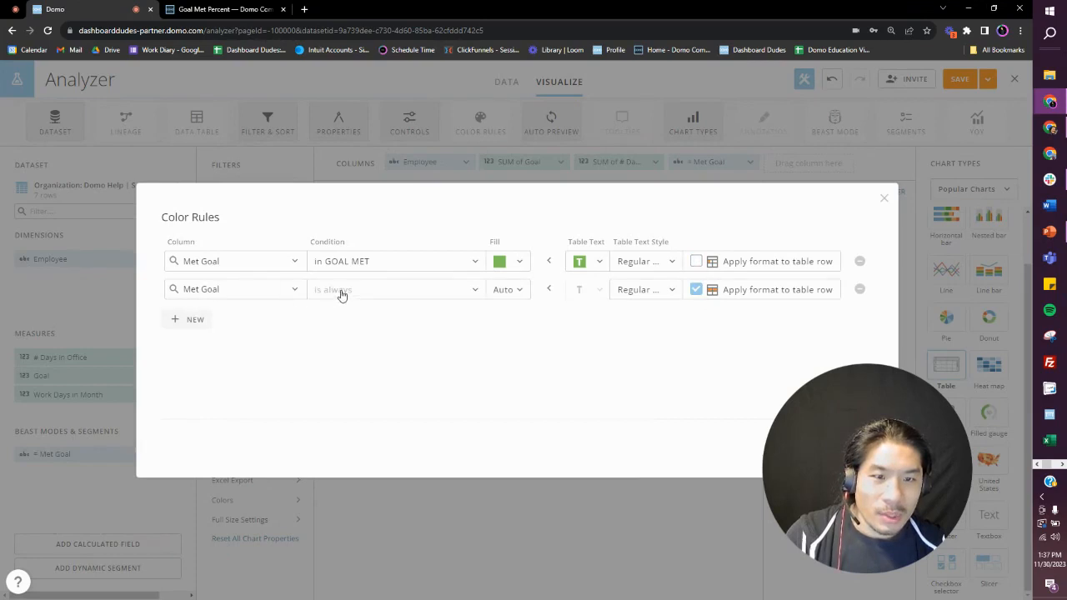
pyautogui.click(341, 291)
pyautogui.click(373, 395)
pyautogui.click(510, 290)
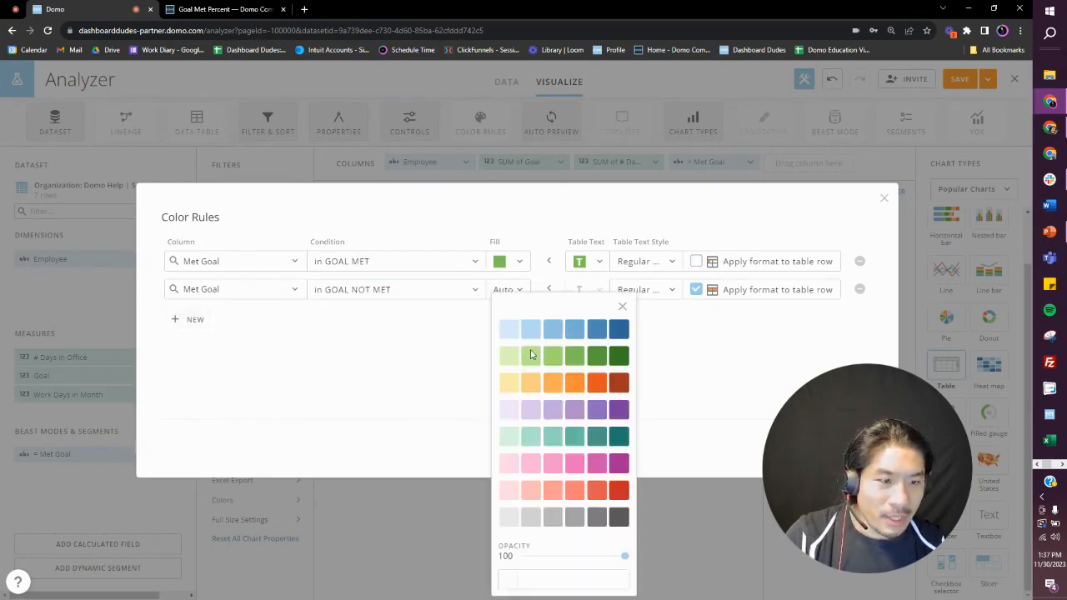
pyautogui.click(619, 491)
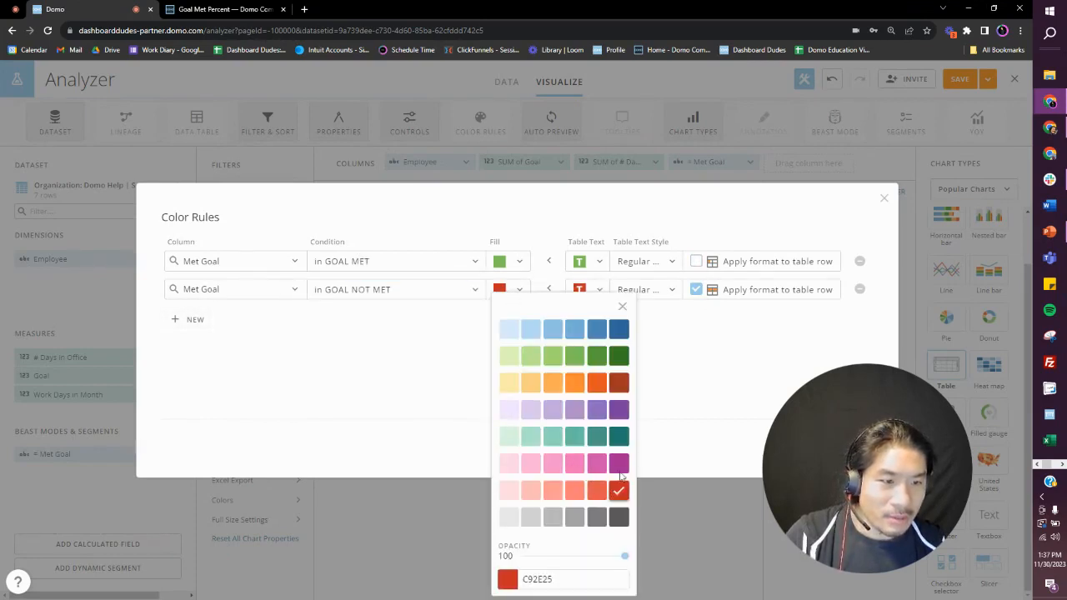
pyautogui.click(696, 289)
pyautogui.click(857, 447)
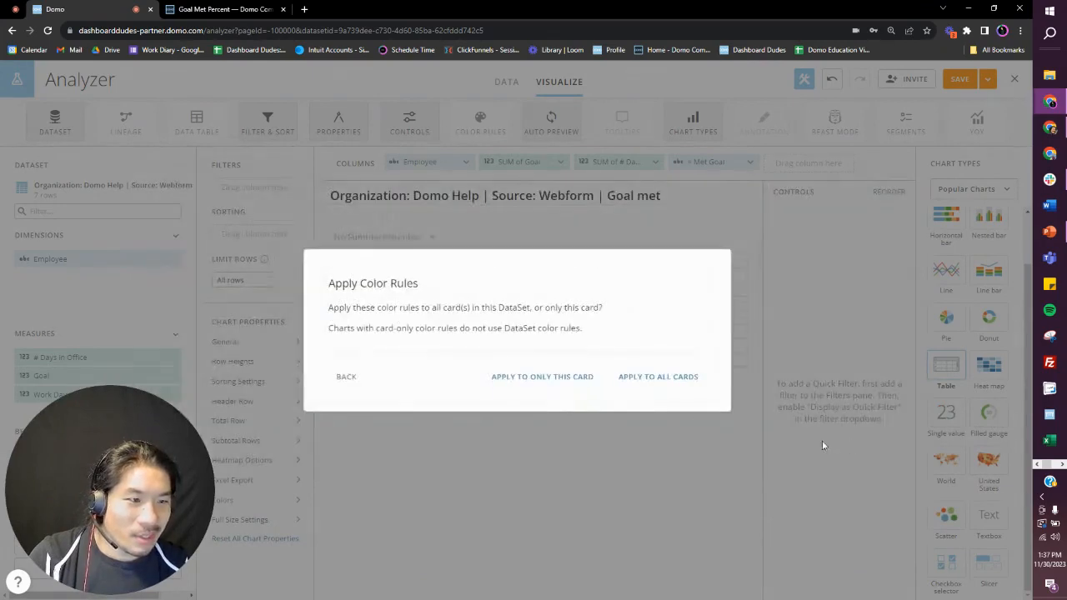
pyautogui.click(581, 377)
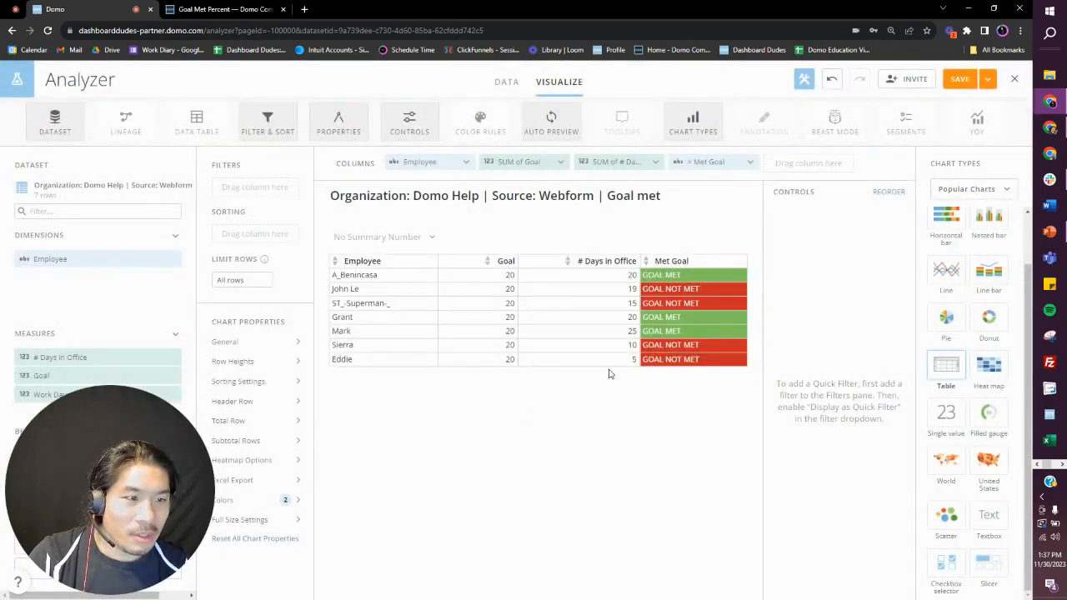
# Step: Sort the table by Met Goal in ascending order with no aggregation
pyautogui.moveTo(704, 167); pyautogui.dragTo(254, 232)
pyautogui.click(338, 275)
pyautogui.click(362, 308)
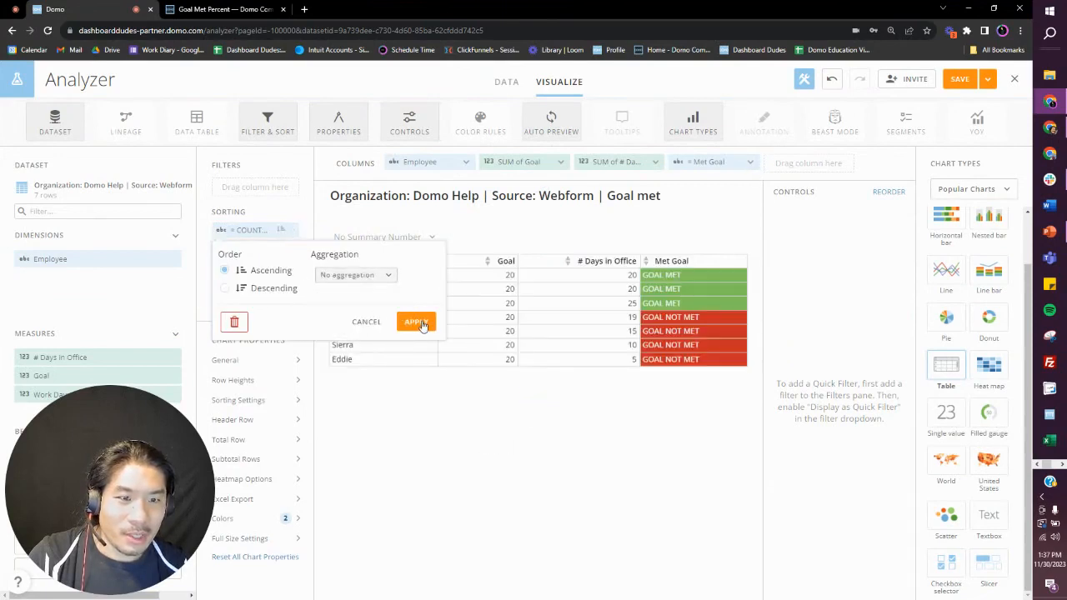
pyautogui.click(416, 321)
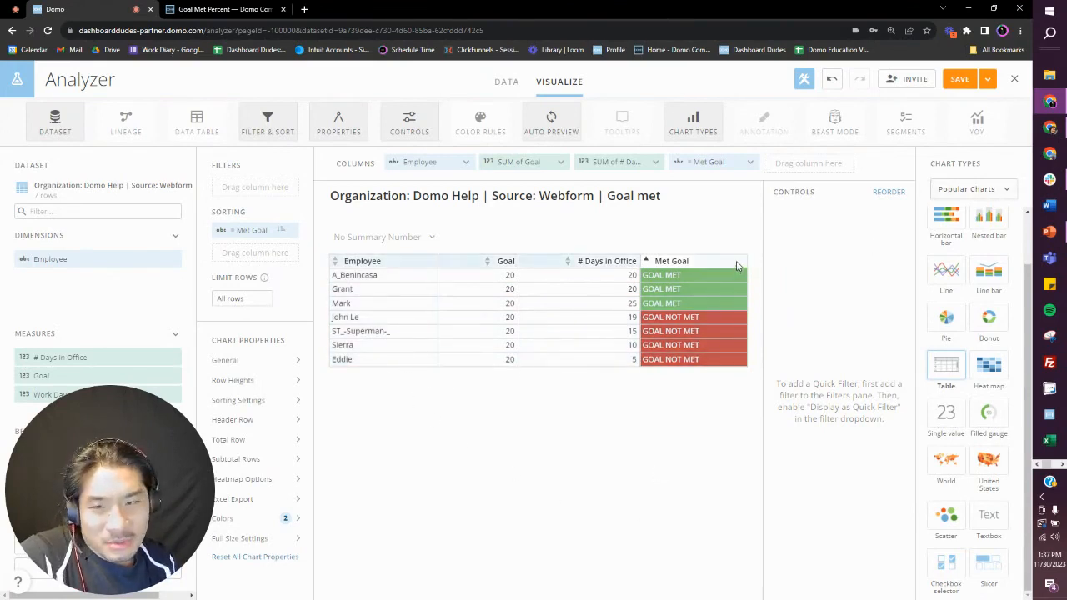
# Step: Reread the question in the Goal Met Percent post on the Domo community forum, and return to the Analyzer table
pyautogui.click(235, 10)
pyautogui.scroll(2, 352, 302)
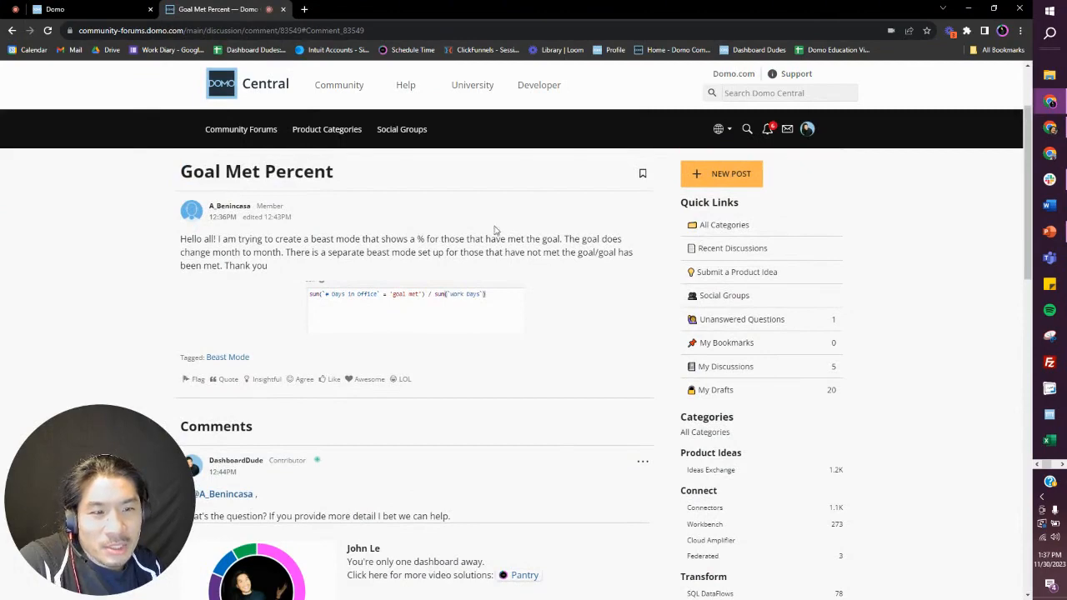
pyautogui.click(84, 9)
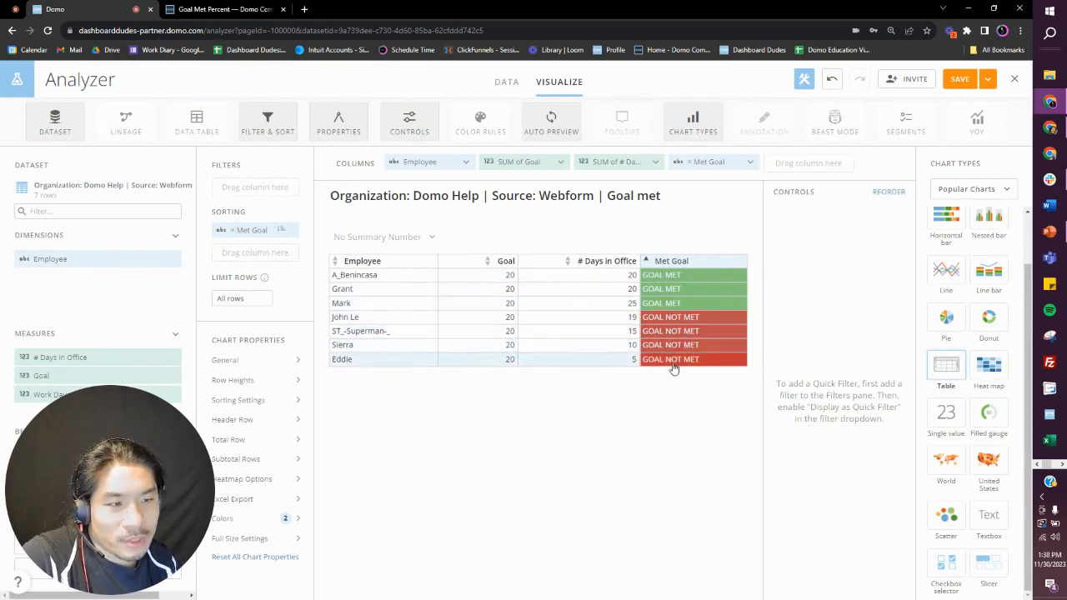
pyautogui.moveTo(185, 468); pyautogui.dragTo(895, 449)
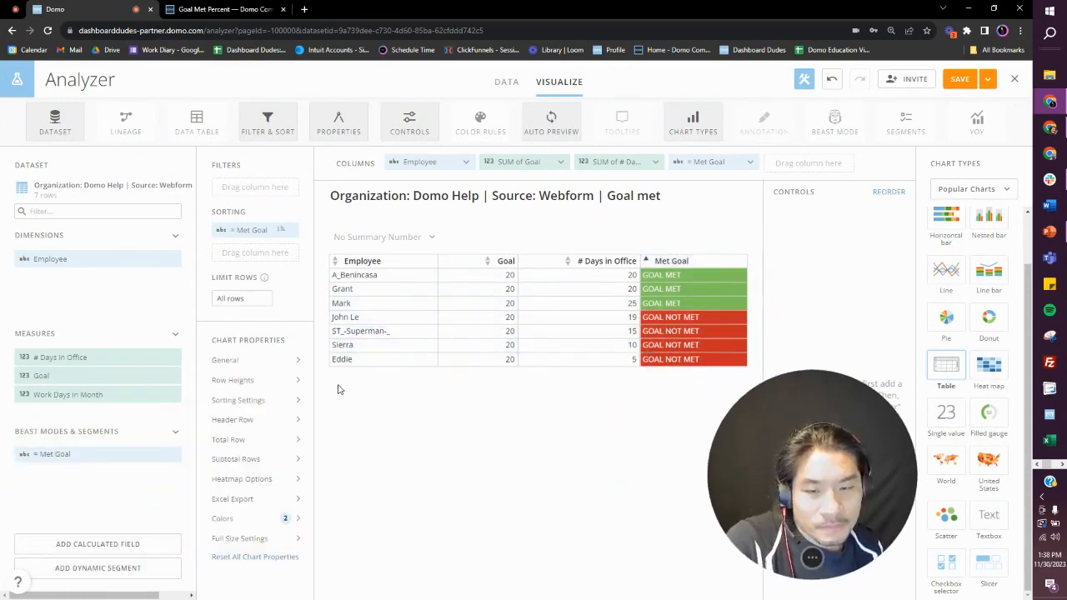
# Step: Start a new calculated field named Total Goal Met %
pyautogui.click(104, 543)
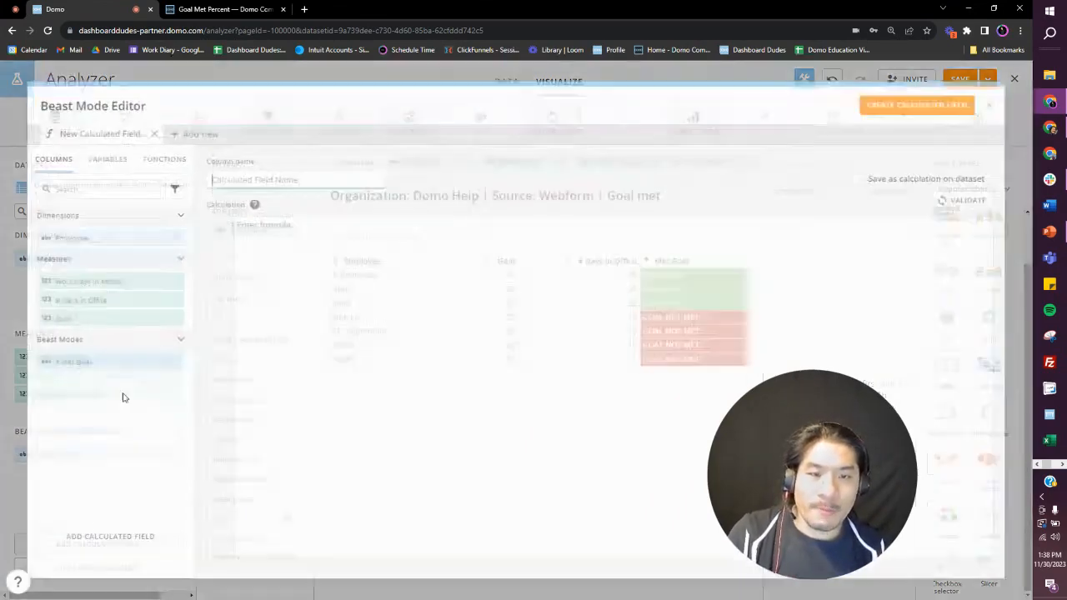
pyautogui.click(234, 177)
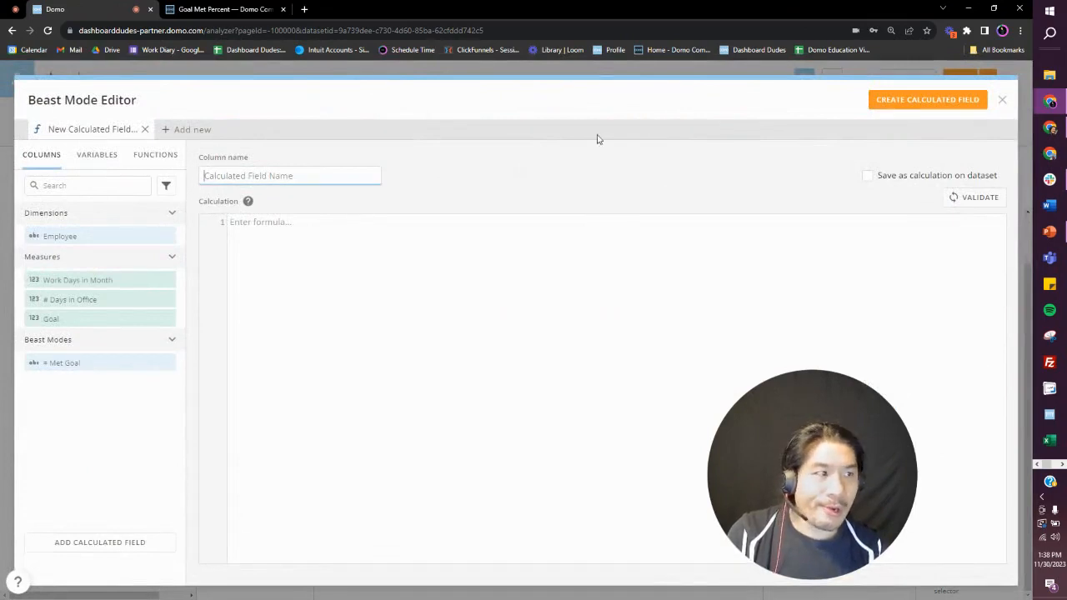
pyautogui.write('Tota')
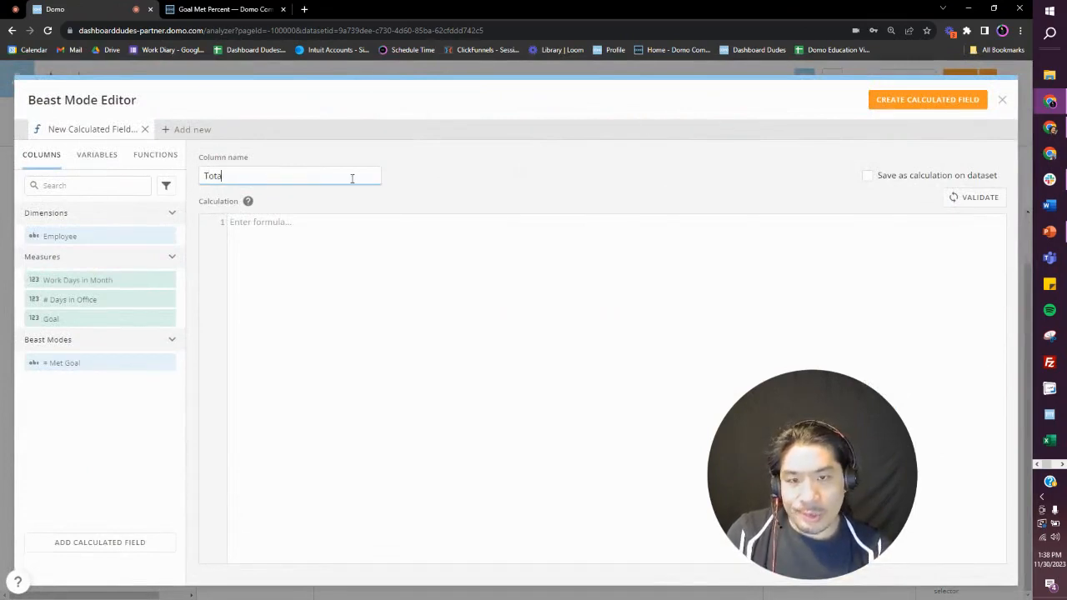
pyautogui.write('l Goal')
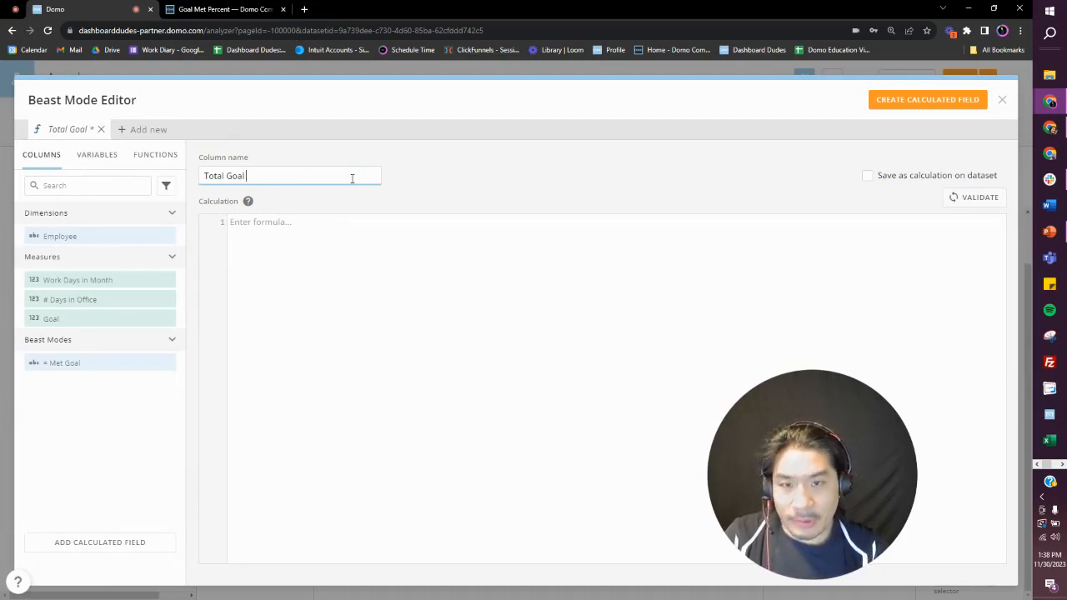
pyautogui.write(' % Met')
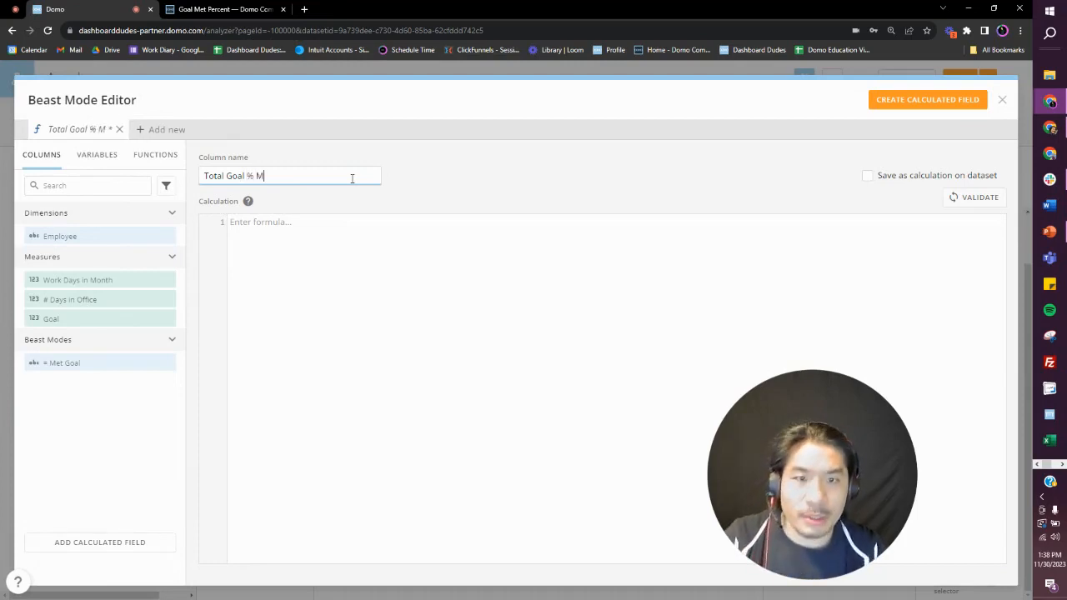
pyautogui.press('BackSpace')
pyautogui.press('BackSpace')
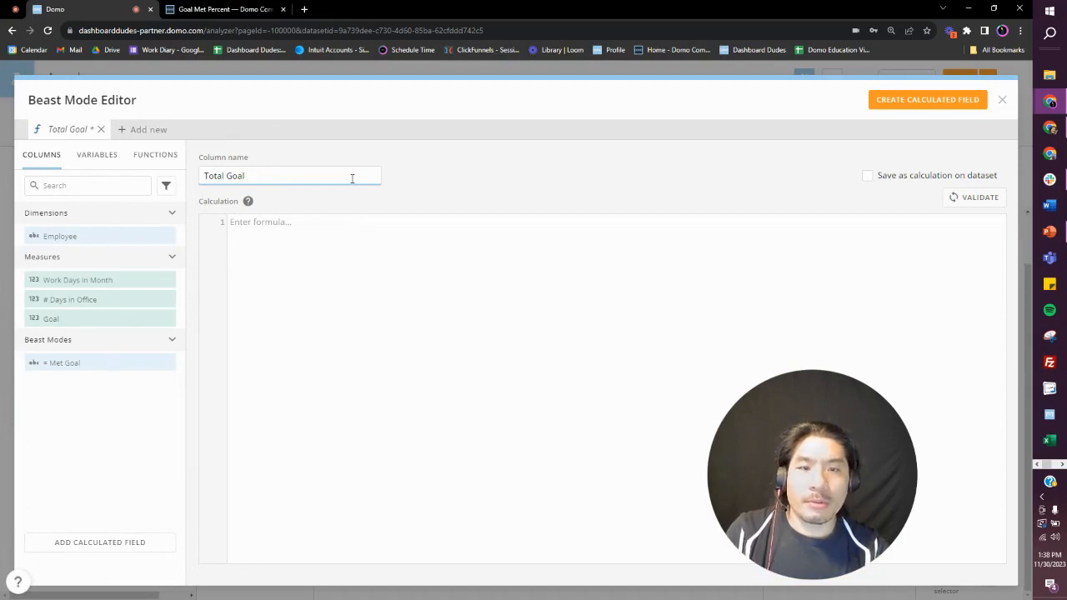
pyautogui.write('MET')
pyautogui.press('BackSpace')
pyautogui.press('BackSpace')
pyautogui.write('e')
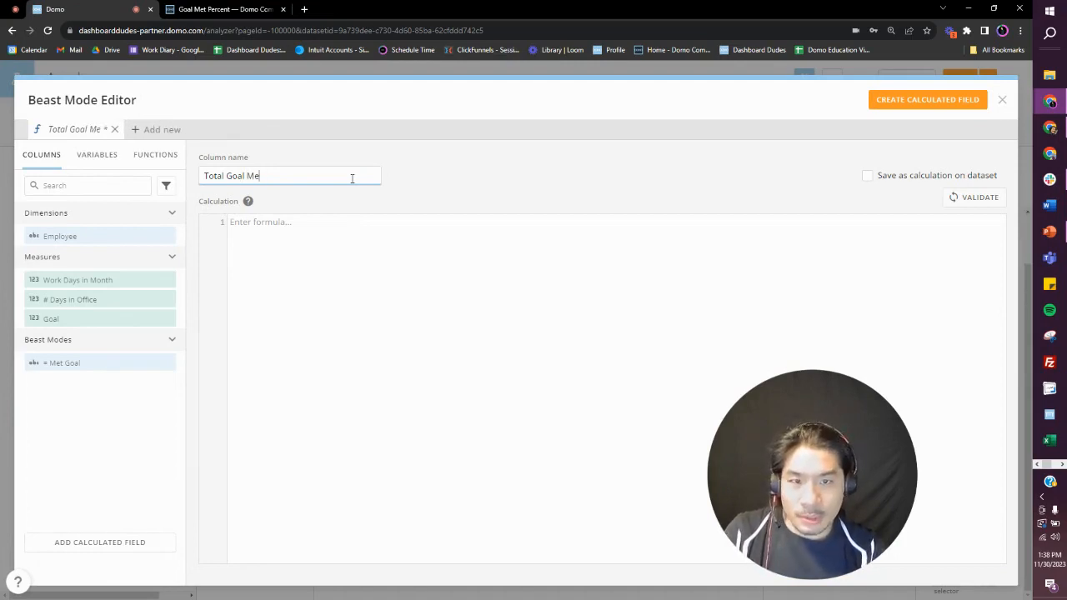
pyautogui.write('t %')
pyautogui.press('Tab')
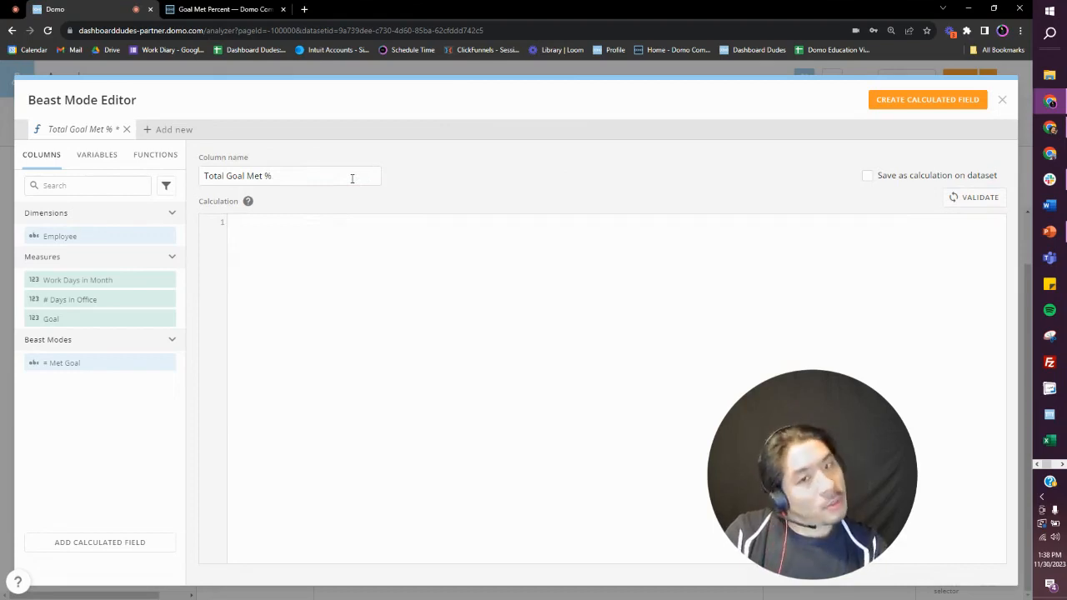
# Step: Write and validate the numerator SUM(CASE WHEN (Met Goal calculation)='GOAL MET' THEN 1 end), inserting the existing Met Goal calculation inside the parentheses
pyautogui.write('CASE WHEN')
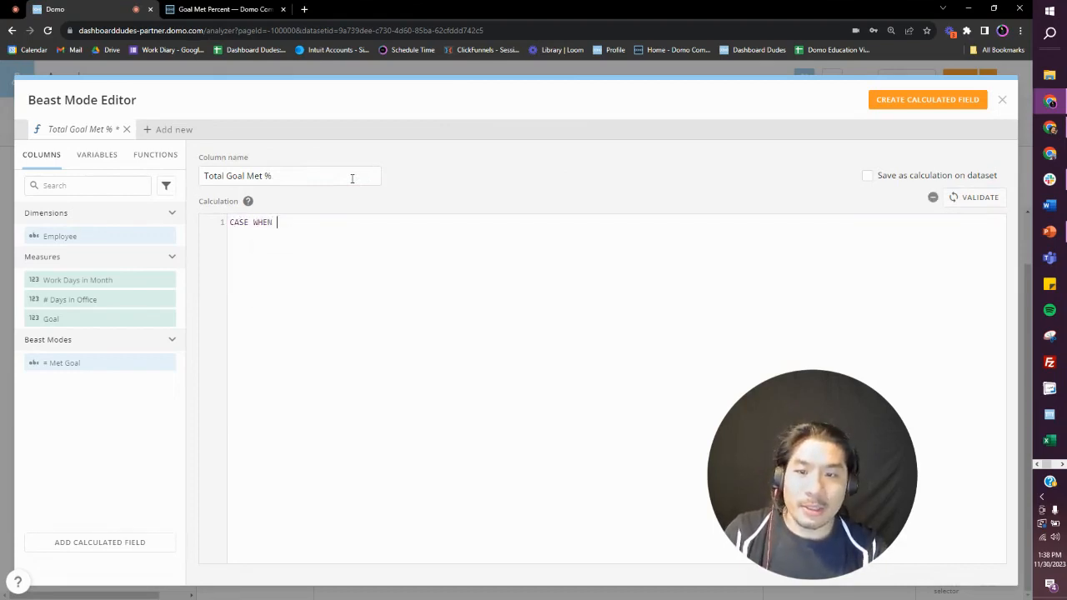
pyautogui.click(98, 365)
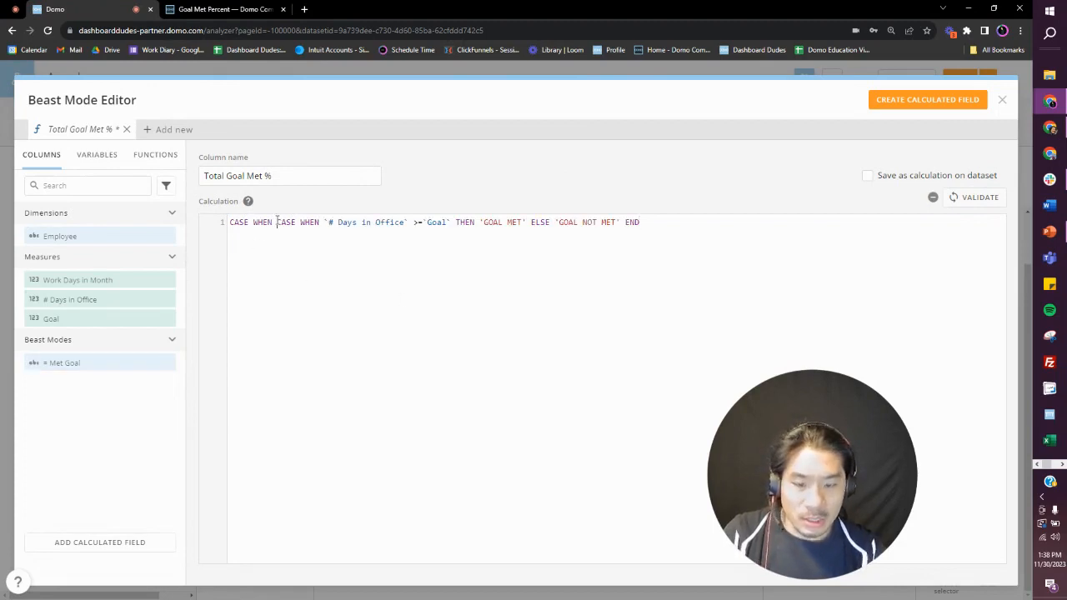
pyautogui.write('(')
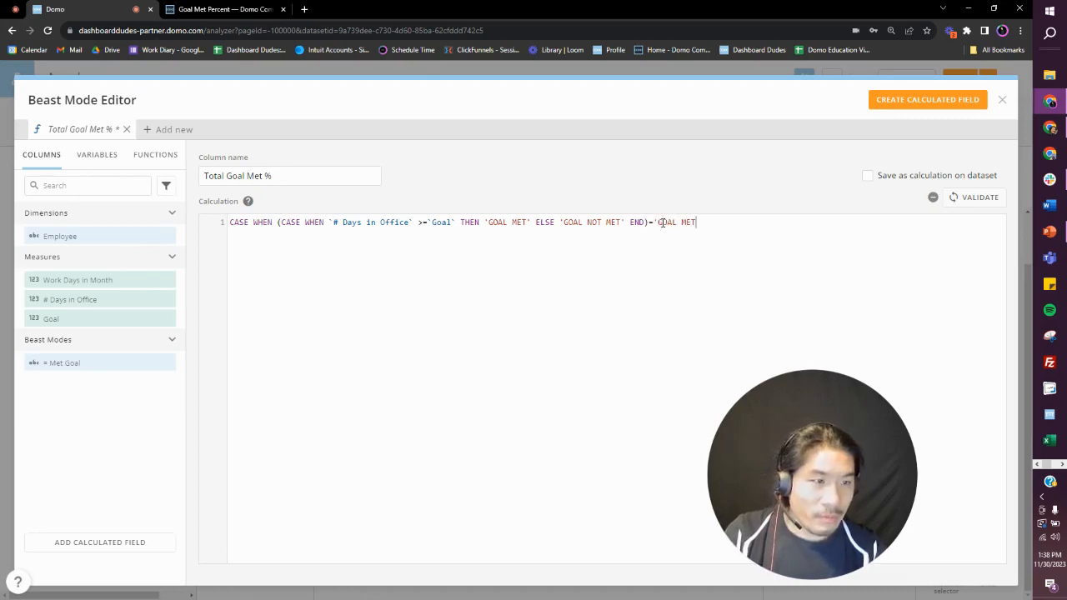
pyautogui.write('EN ')
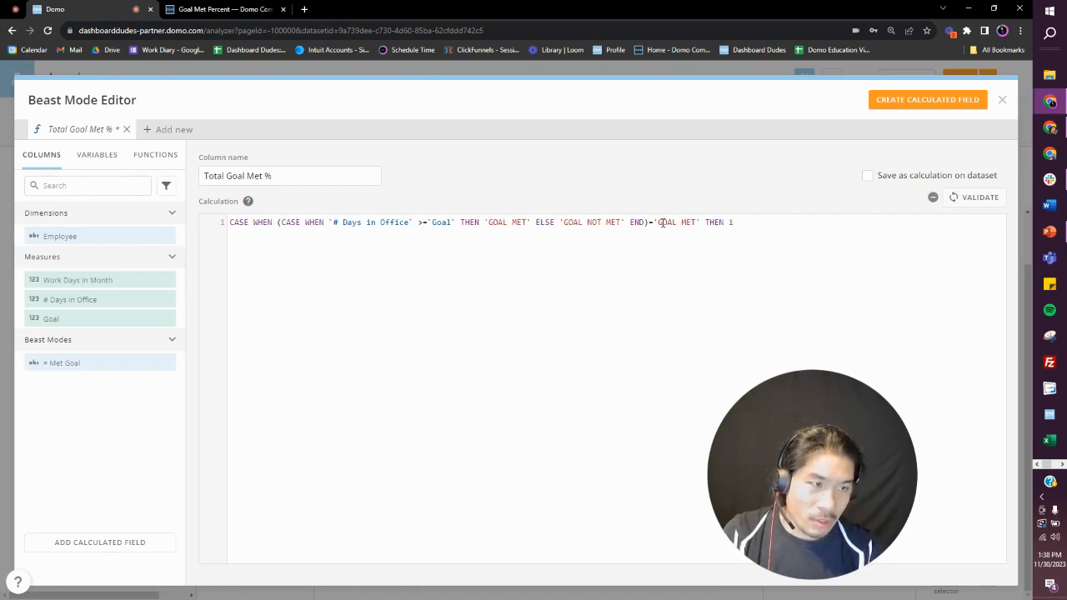
pyautogui.write('1 end')
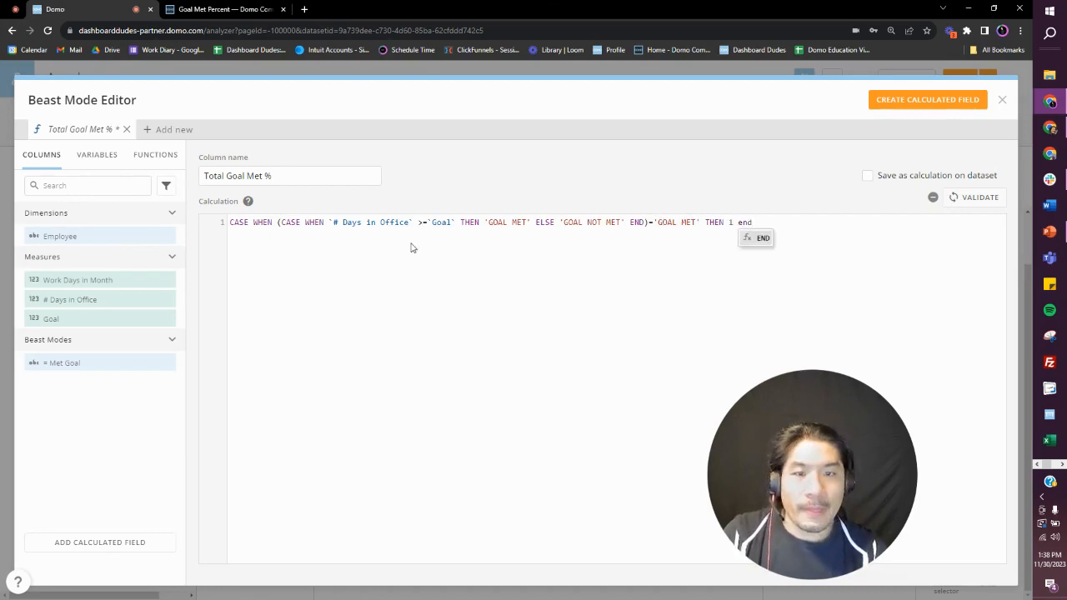
pyautogui.click(231, 223)
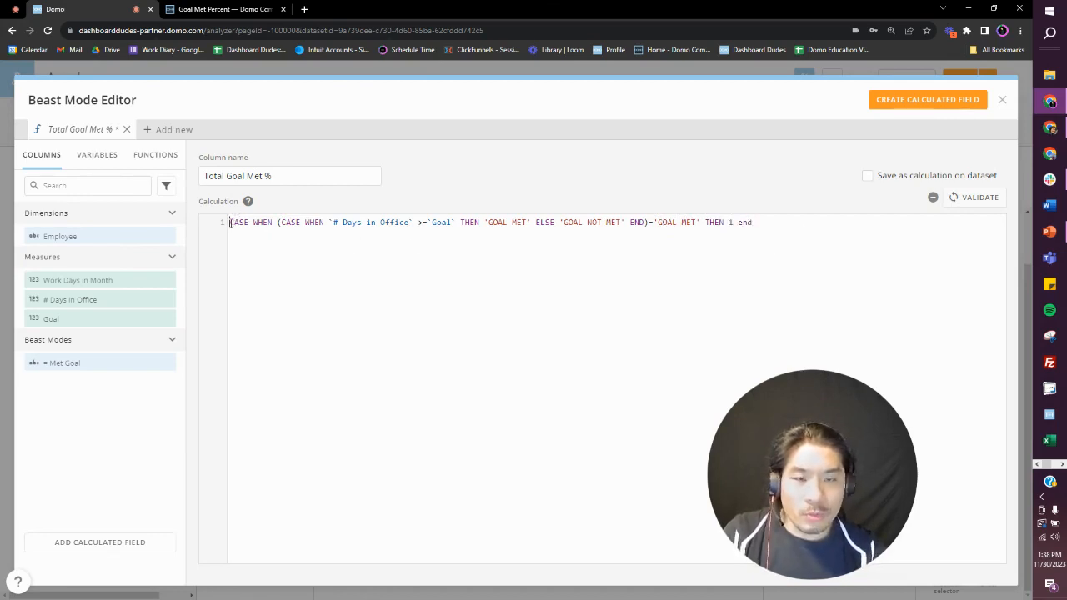
pyautogui.write('SUM(')
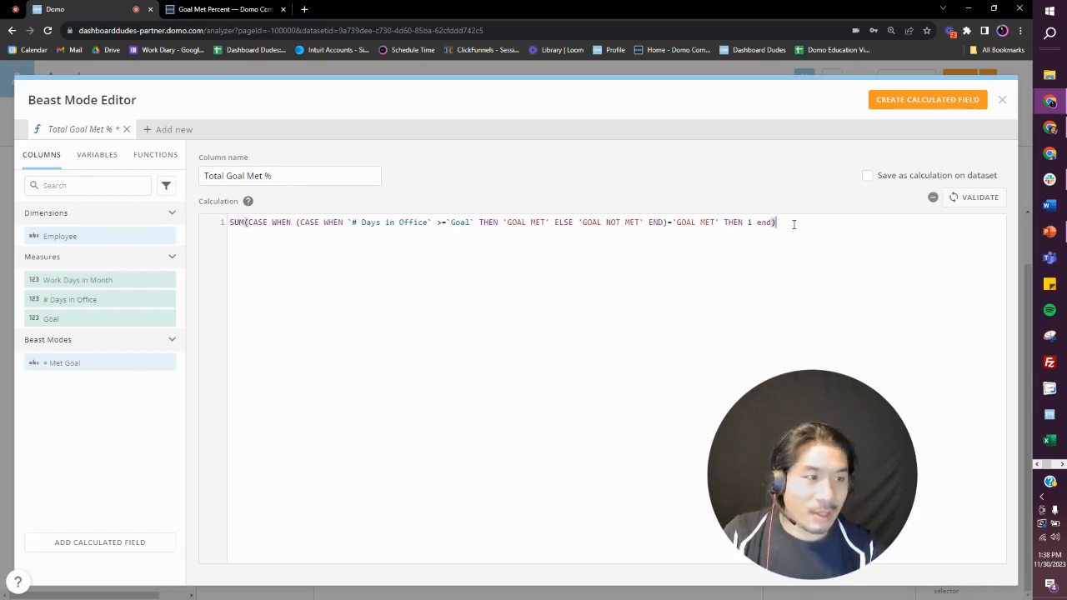
pyautogui.click(976, 196)
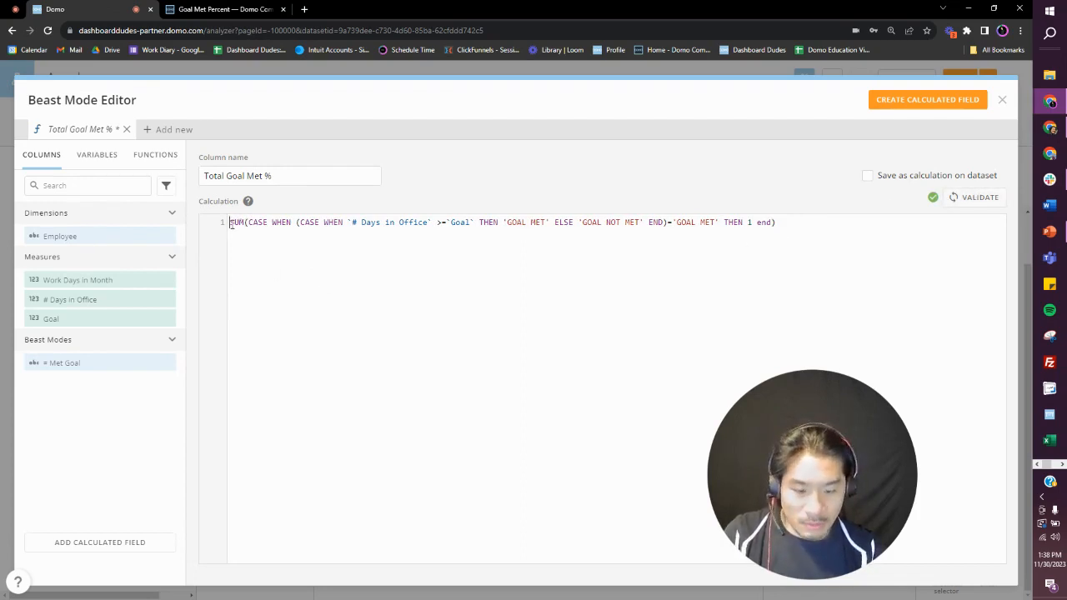
# Step: Label the formula parts with /*Numerator*/ and /*Denominator*/ comments, and divide the sum by COUNT(DISTINCT `Employee`)
pyautogui.press('Return')
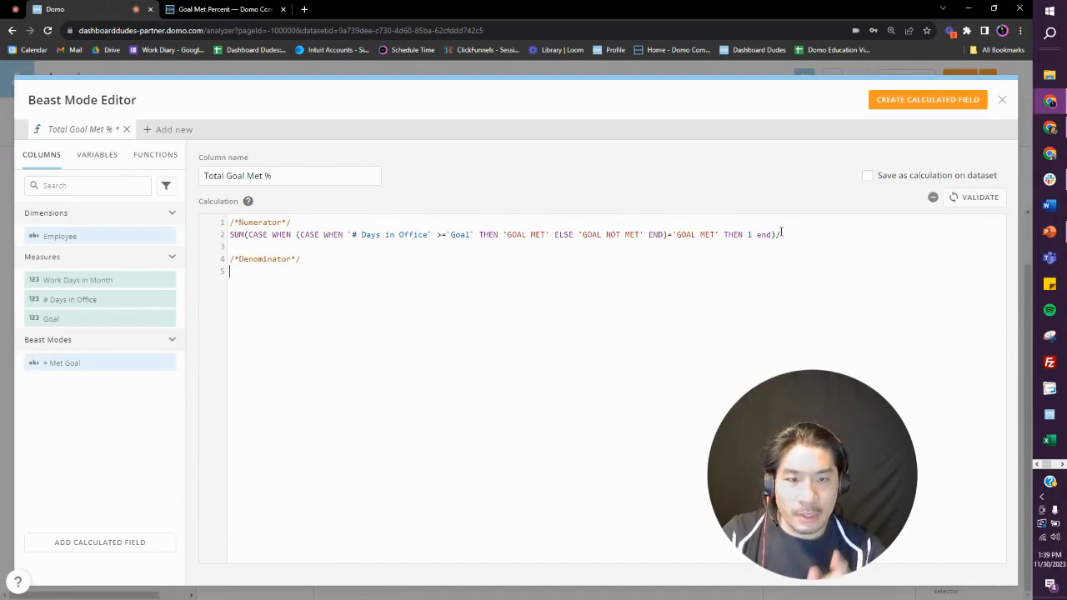
pyautogui.write('COUN')
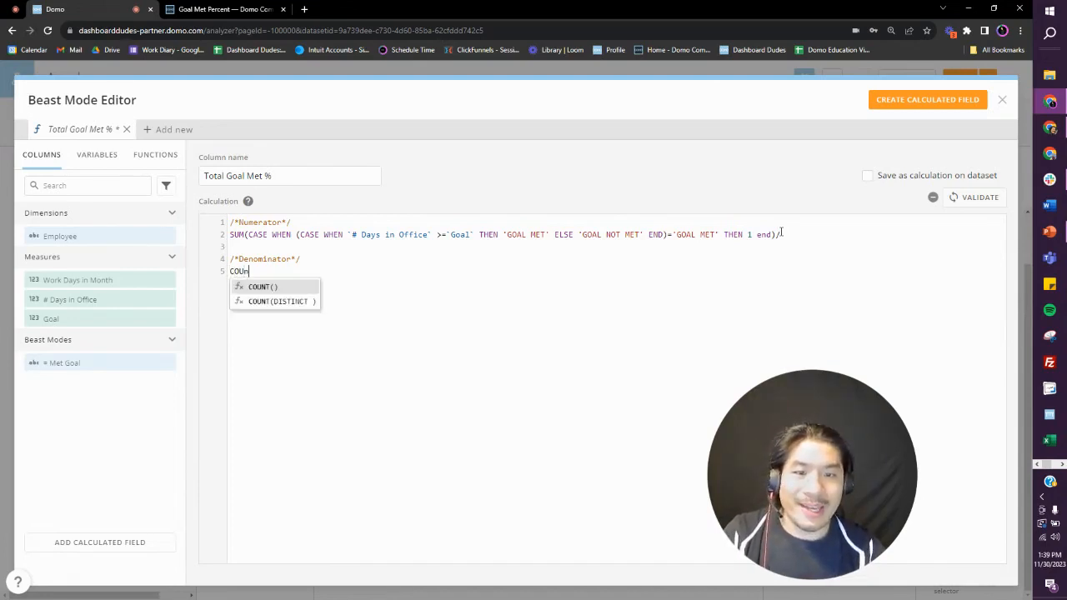
pyautogui.press('Down')
pyautogui.press('Return')
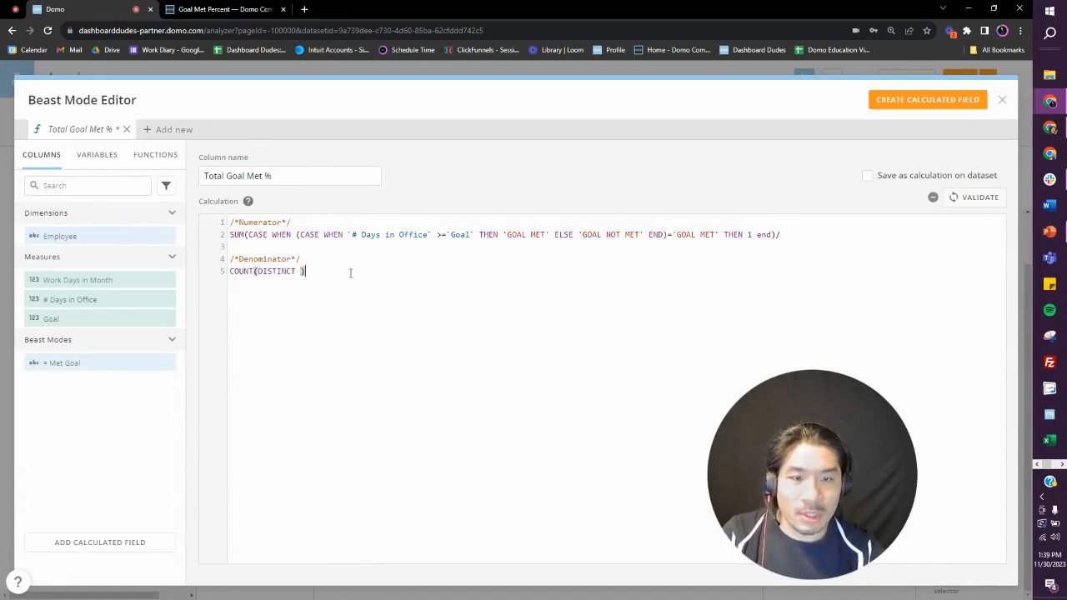
pyautogui.write('`emp')
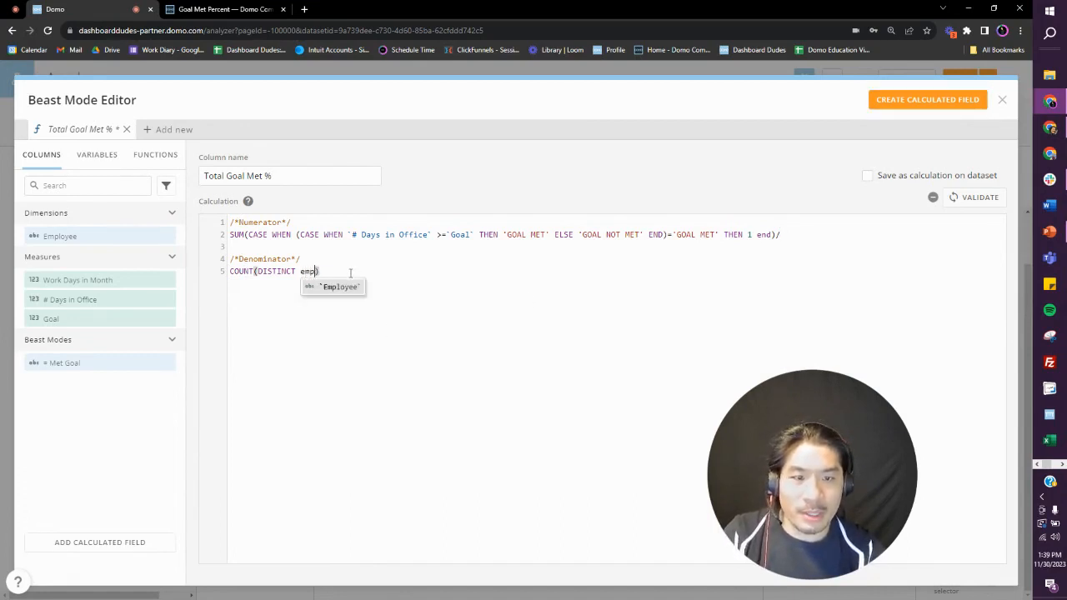
pyautogui.press('Return')
# Step: Validate and create Total Goal Met % as a calculation saved on the dataset, and add it as the table's last column
pyautogui.click(971, 175)
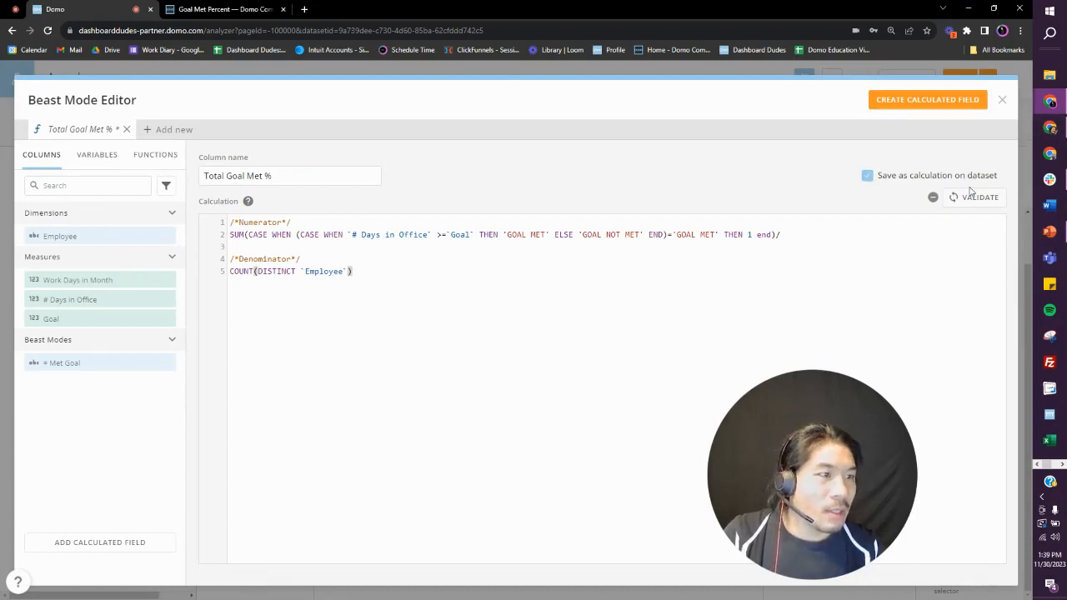
pyautogui.click(973, 197)
pyautogui.click(963, 101)
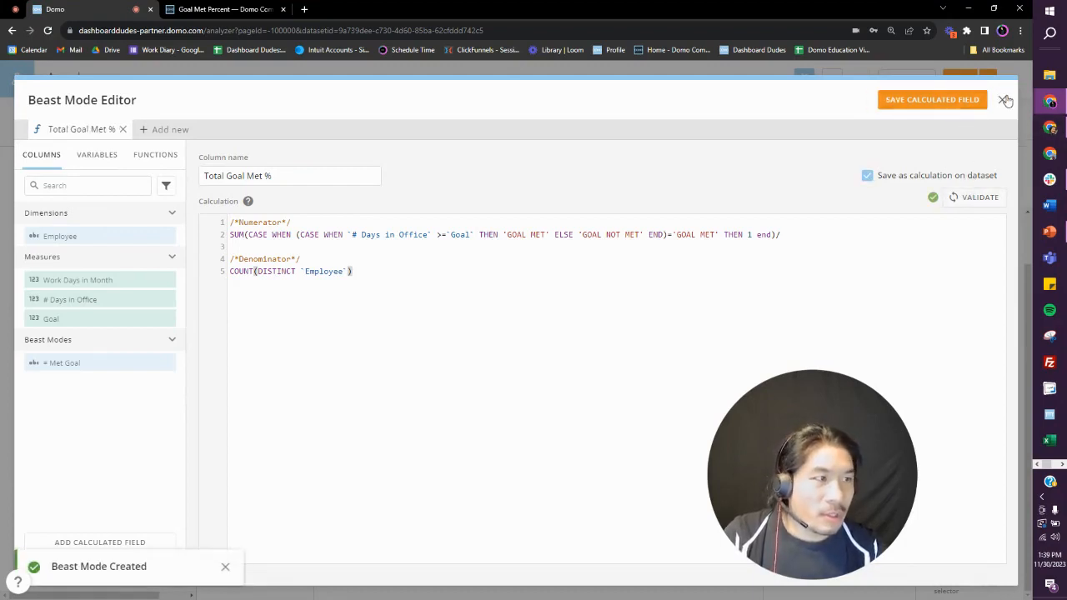
pyautogui.moveTo(132, 470); pyautogui.dragTo(812, 165)
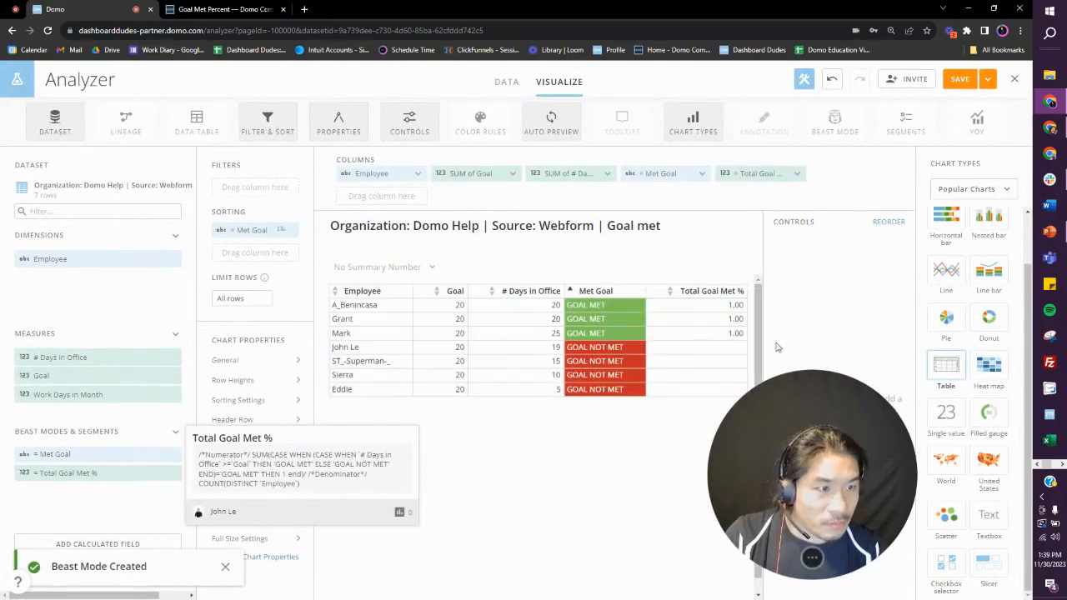
pyautogui.click(765, 178)
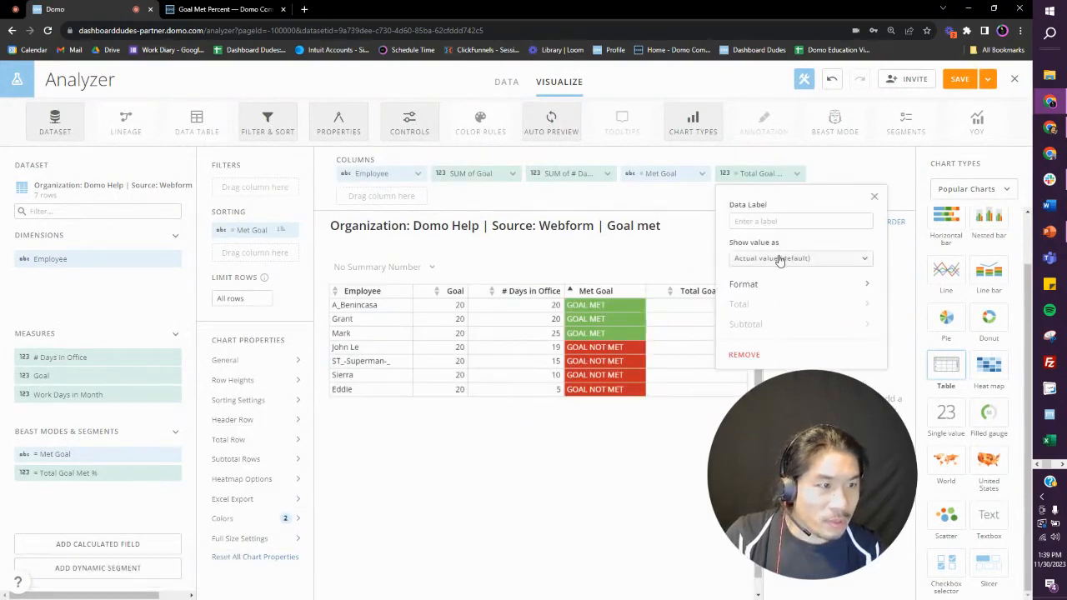
pyautogui.click(778, 259)
pyautogui.moveTo(829, 423); pyautogui.dragTo(248, 438)
pyautogui.click(902, 283)
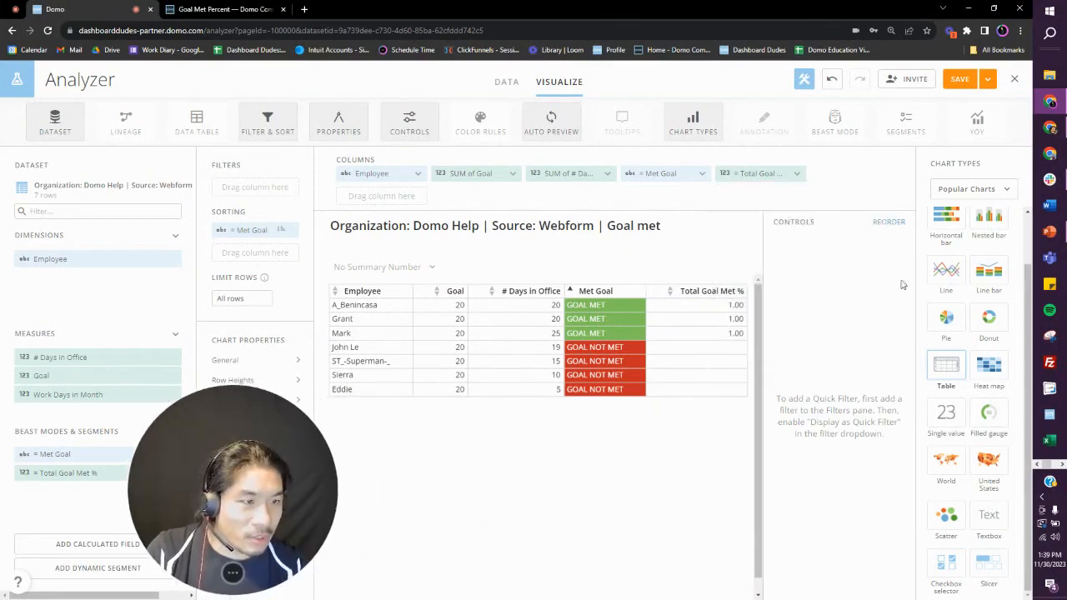
# Step: Format the Total Goal Met % column to display as Percentage
pyautogui.click(779, 177)
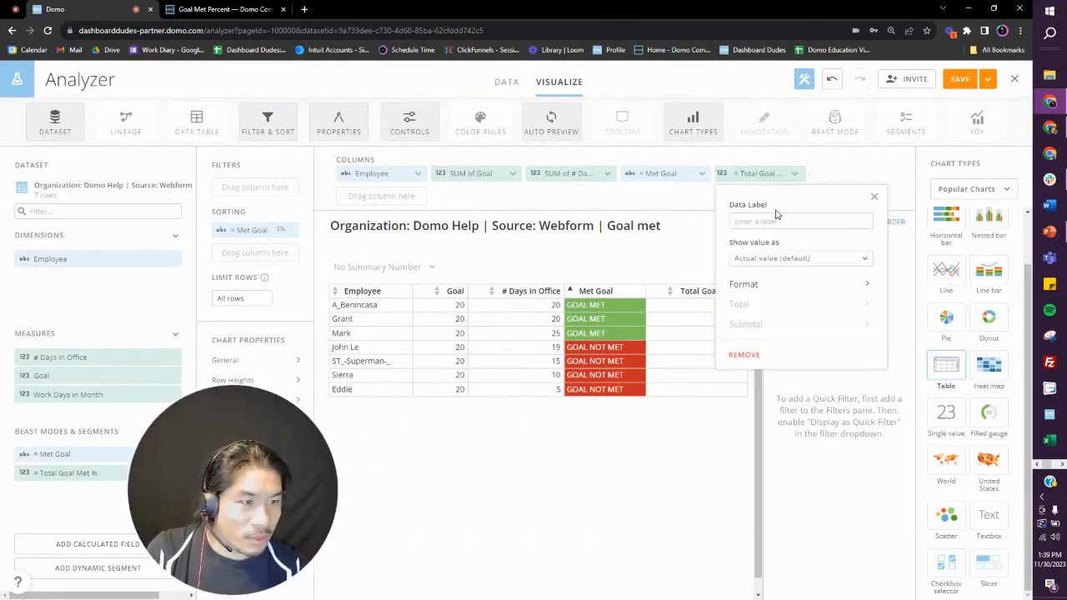
pyautogui.click(774, 285)
pyautogui.click(768, 314)
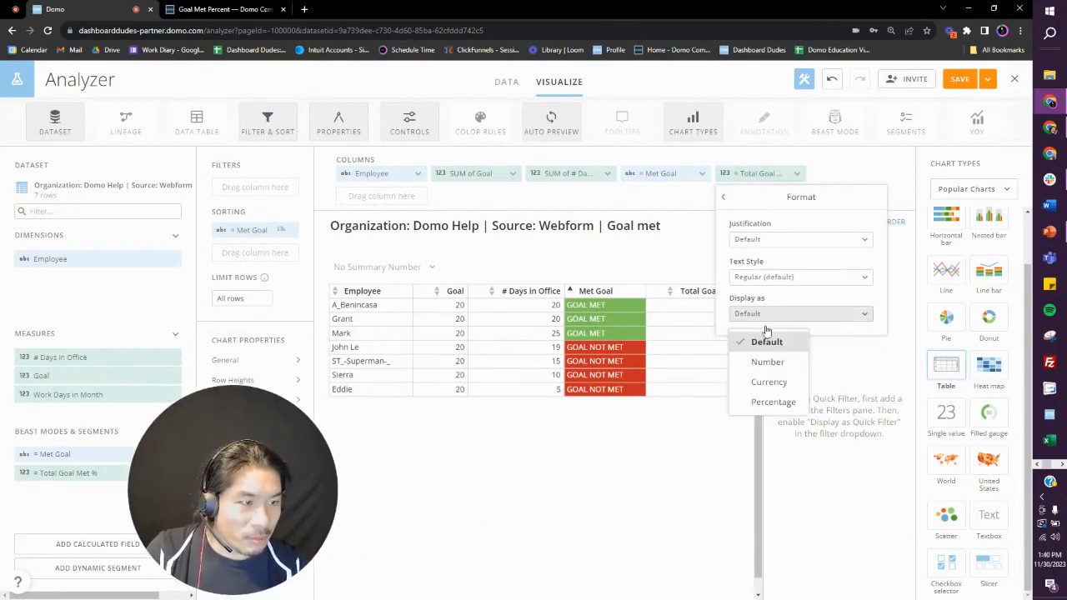
pyautogui.click(772, 403)
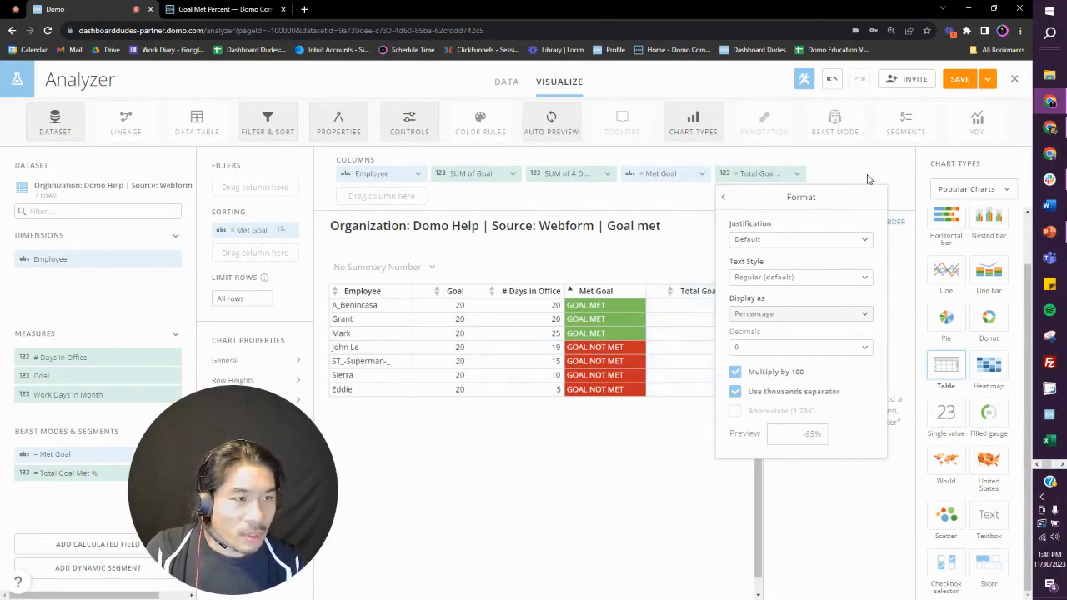
pyautogui.click(866, 180)
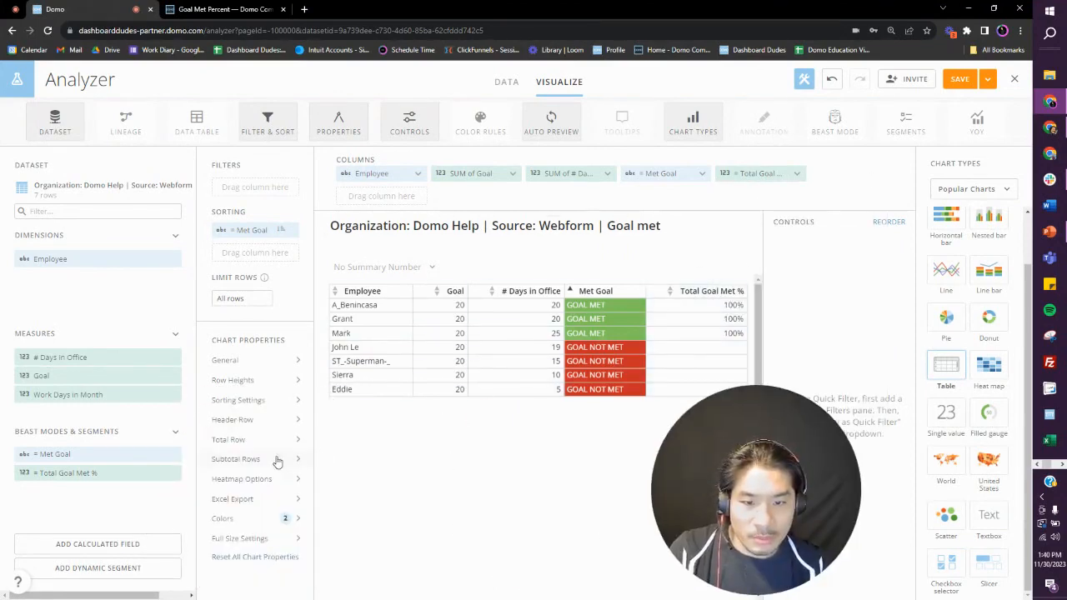
# Step: Show a total row with a light gray fill, positioned Before the table's data rows
pyautogui.click(266, 441)
pyautogui.click(426, 331)
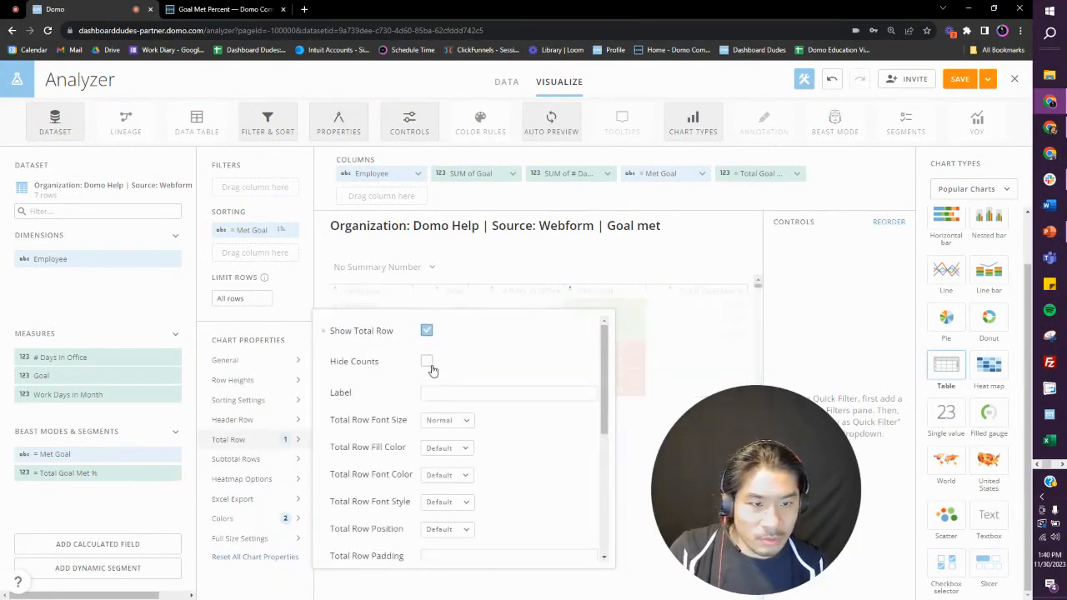
pyautogui.click(447, 448)
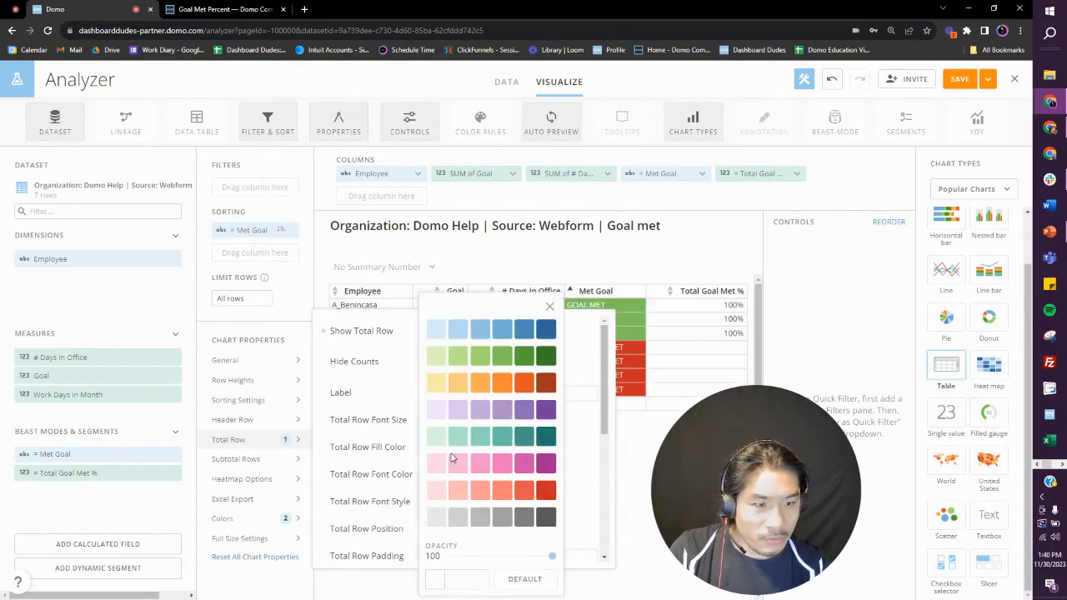
pyautogui.click(436, 518)
pyautogui.click(447, 528)
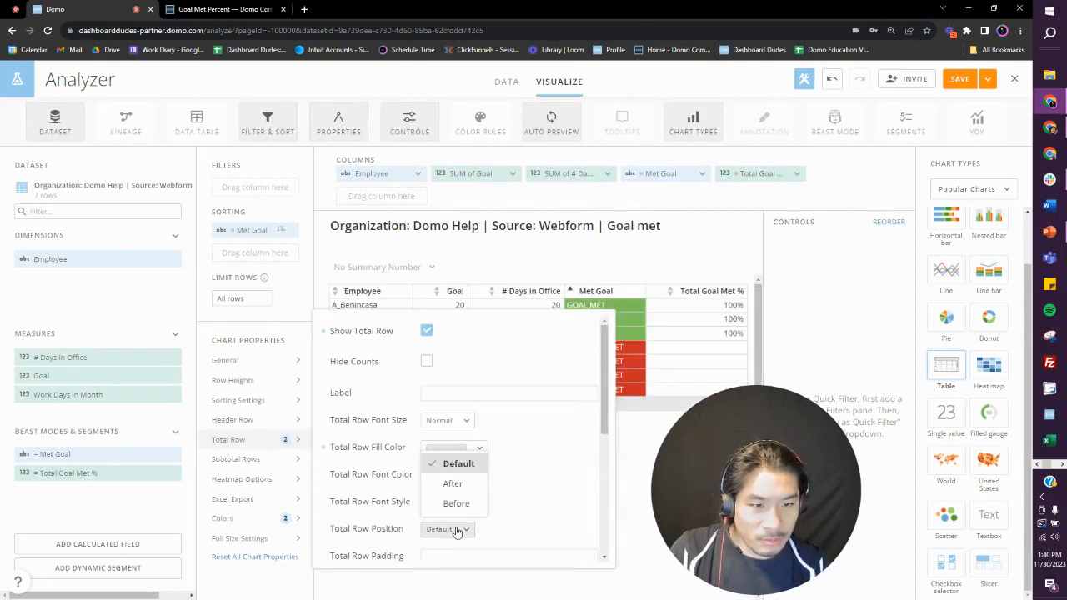
pyautogui.click(455, 503)
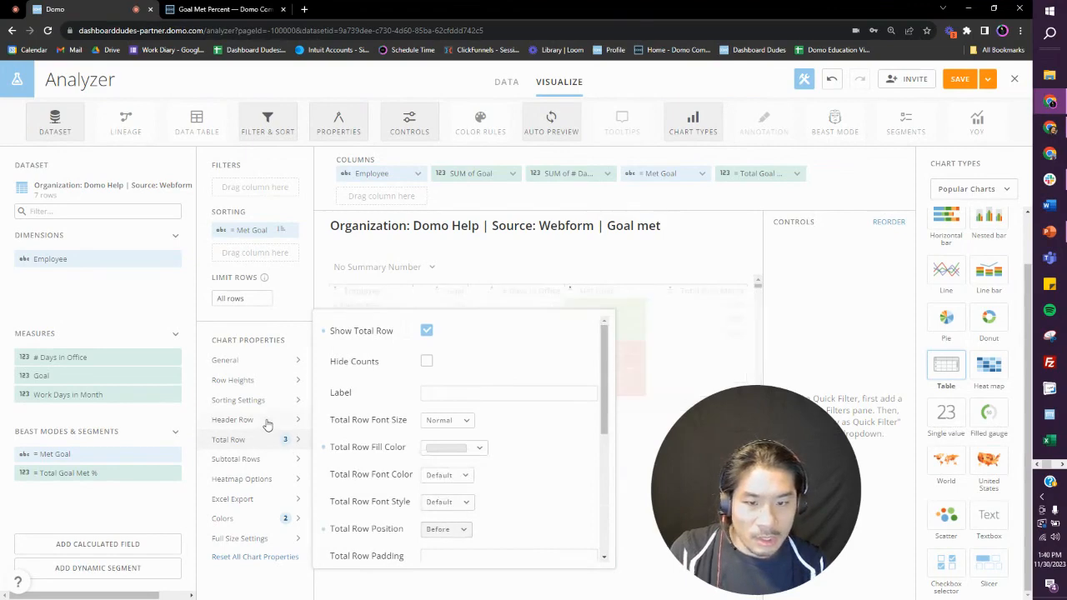
# Step: Set the table's header row fill color to green 559E38
pyautogui.click(265, 421)
pyautogui.click(450, 339)
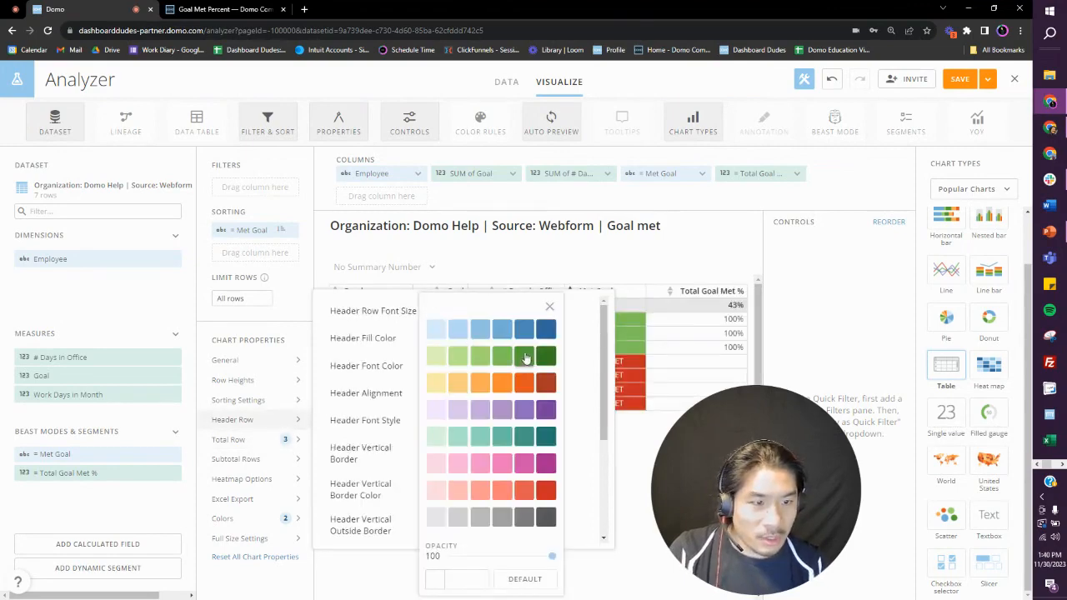
pyautogui.click(523, 356)
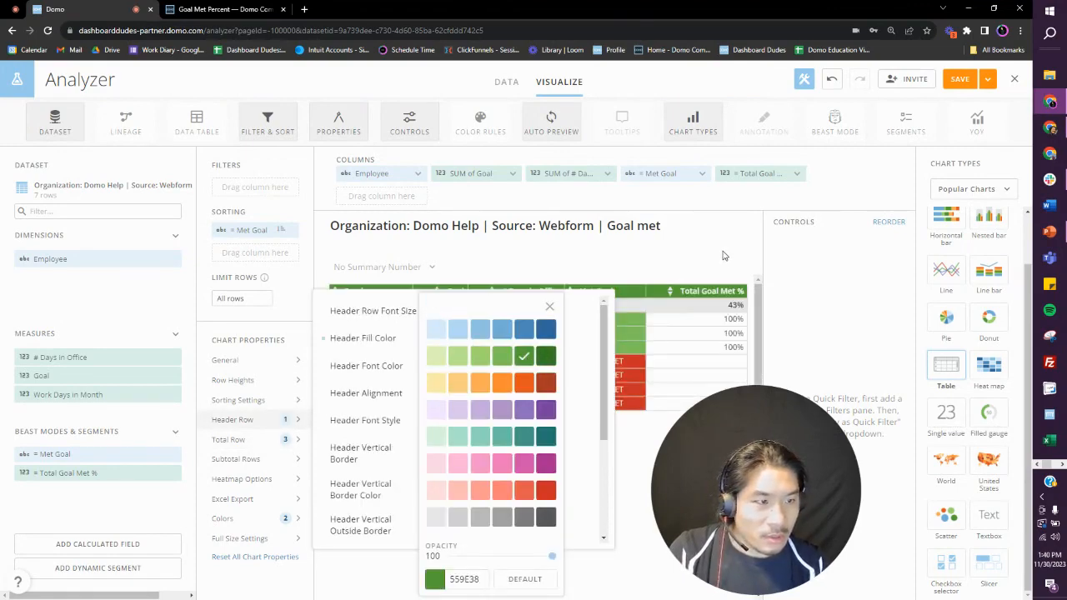
pyautogui.click(724, 256)
pyautogui.click(679, 178)
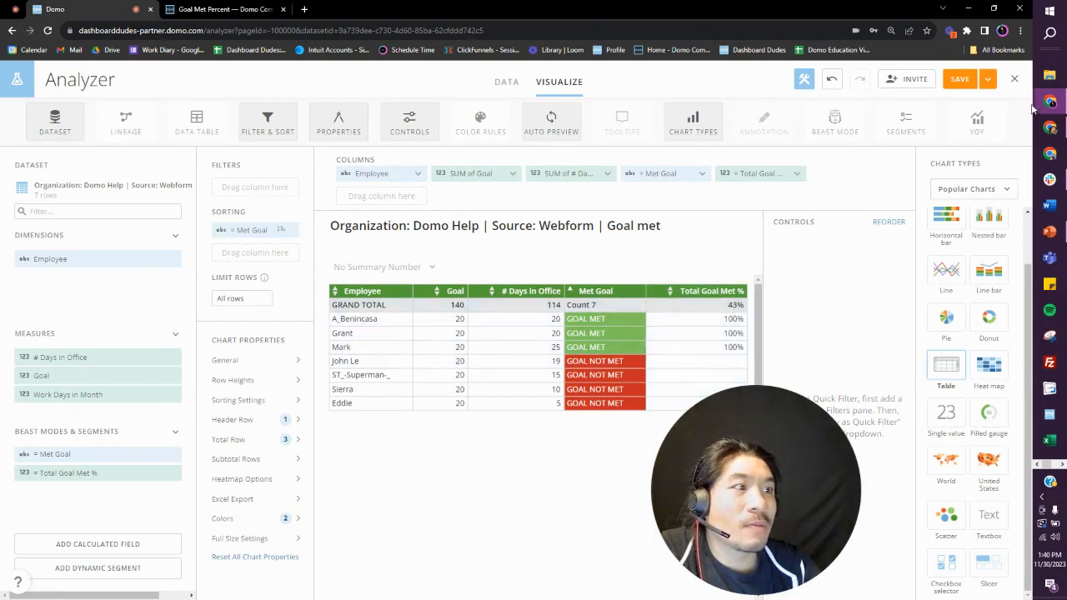
# Step: Save the card, exit to the Overview dashboard, and dismiss the invite-and-share notification
pyautogui.click(991, 85)
pyautogui.click(981, 143)
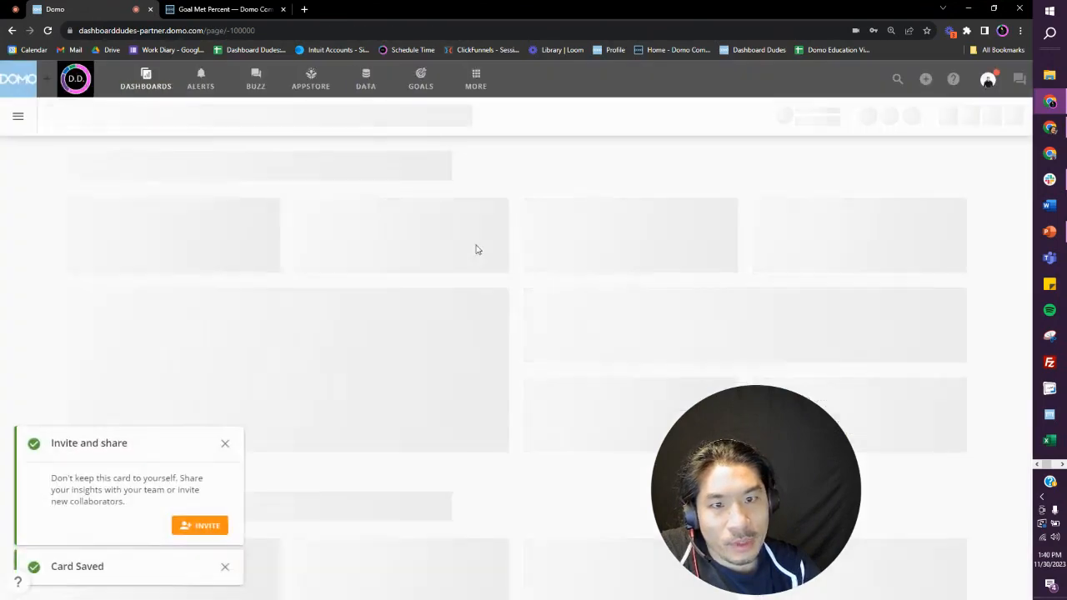
pyautogui.click(225, 444)
# Step: Save a copy of the Domo Help Goal met card on the Overview page under the same title, and open the copy in Analyzer
pyautogui.scroll(-2, 321, 416)
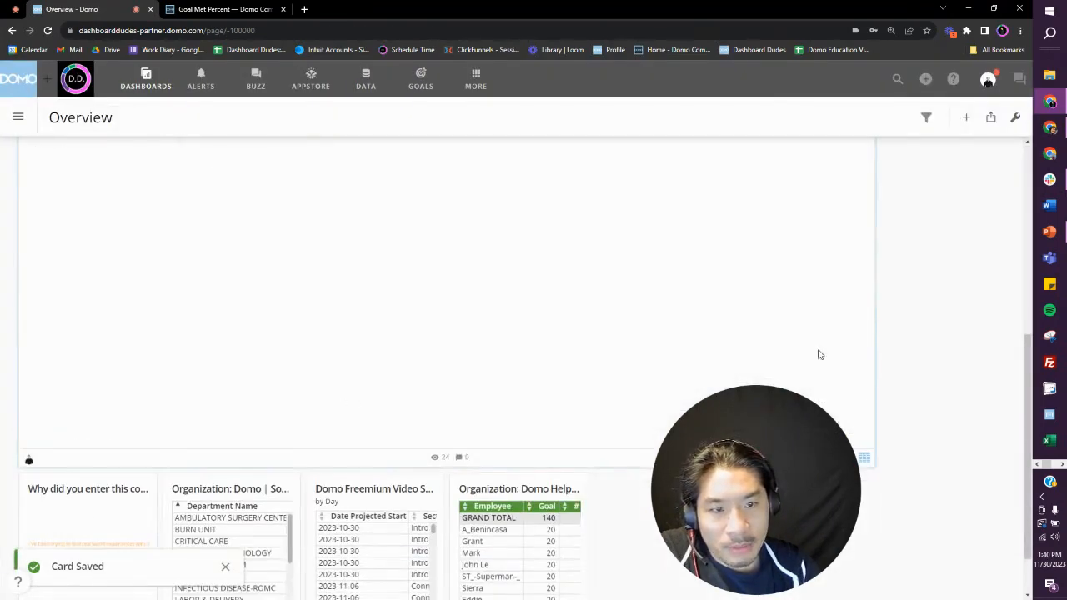
pyautogui.scroll(-1, 1000, 326)
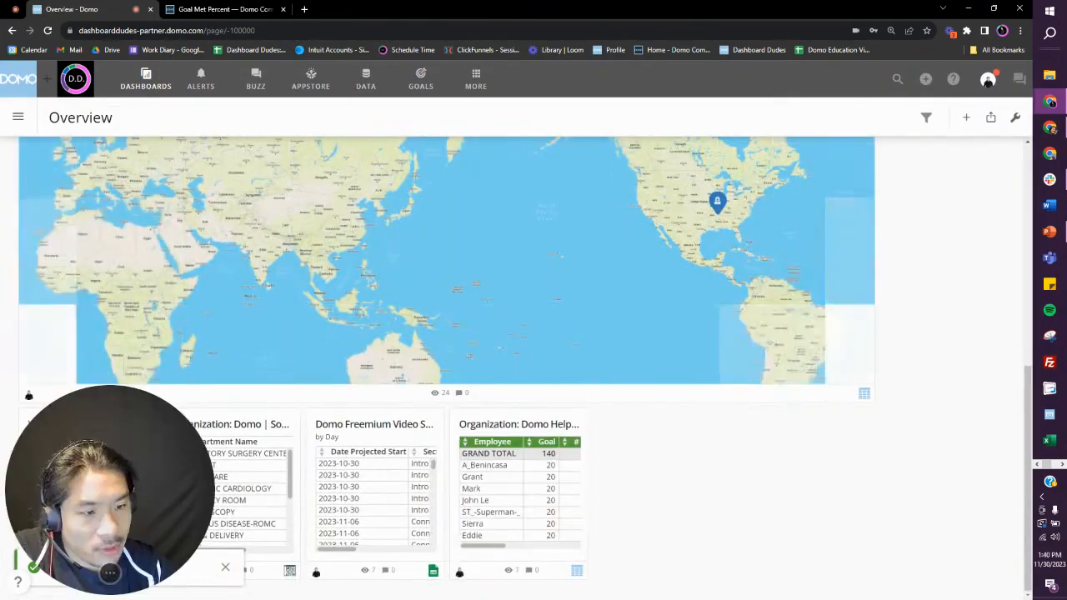
pyautogui.click(558, 421)
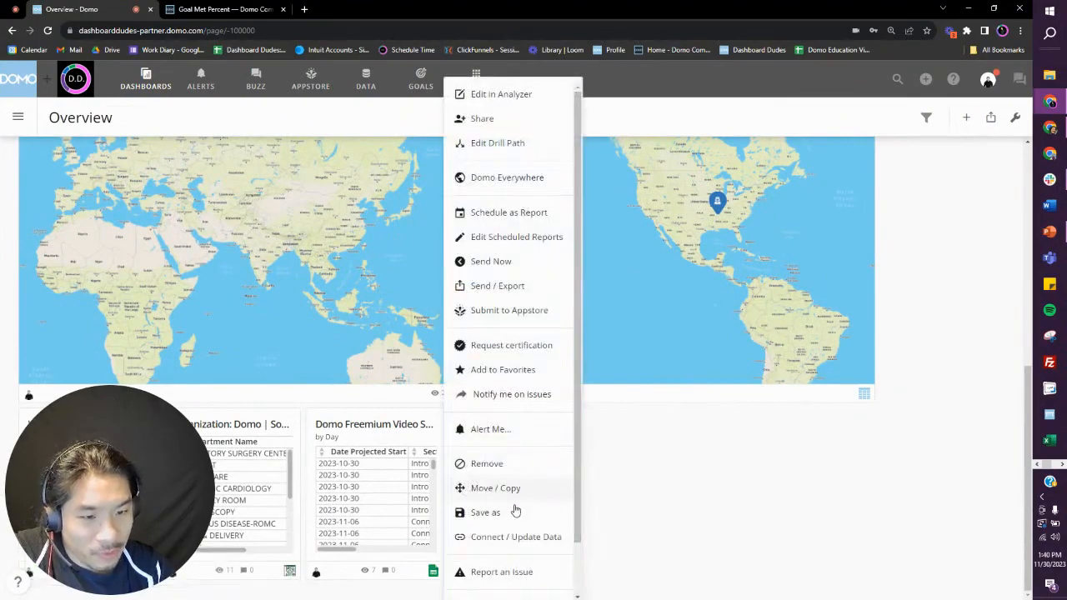
pyautogui.click(514, 509)
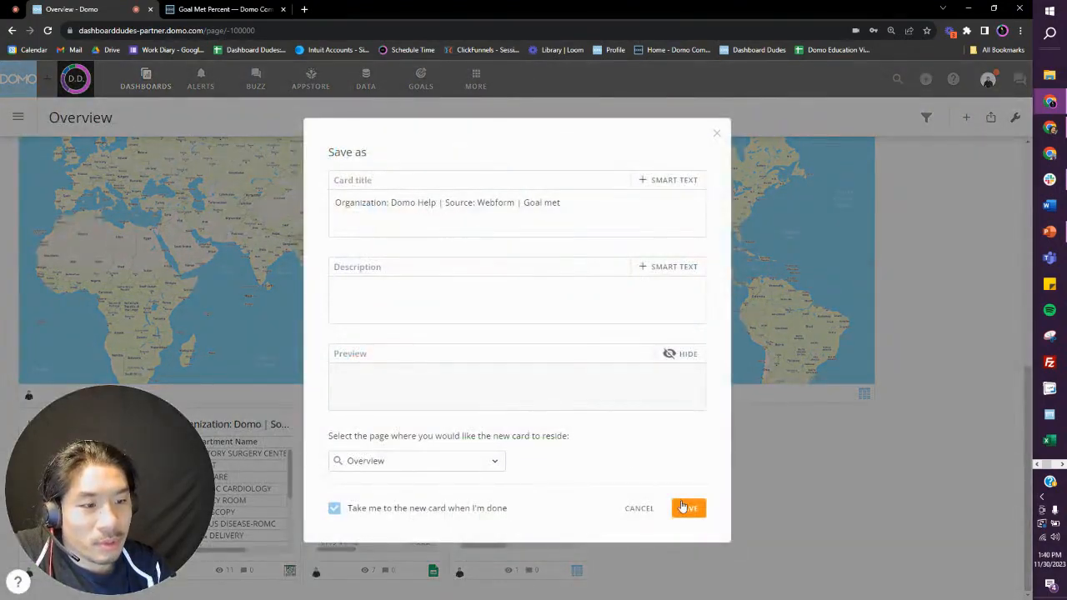
pyautogui.click(685, 508)
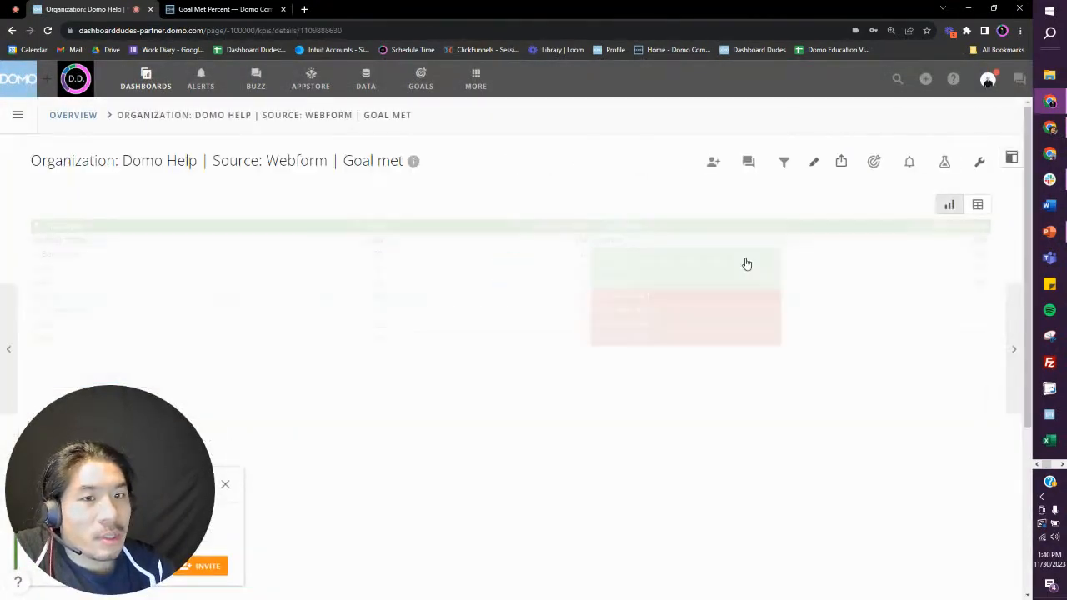
pyautogui.click(945, 161)
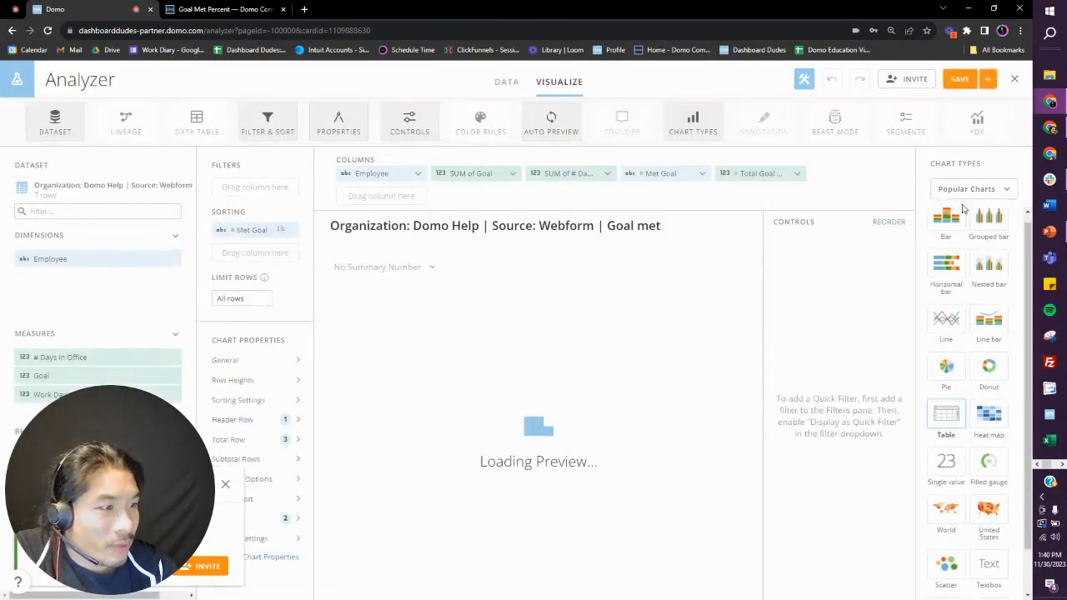
# Step: Change the copied card's chart type to the Filled gauge and dismiss the invite-and-share notification
pyautogui.click(984, 189)
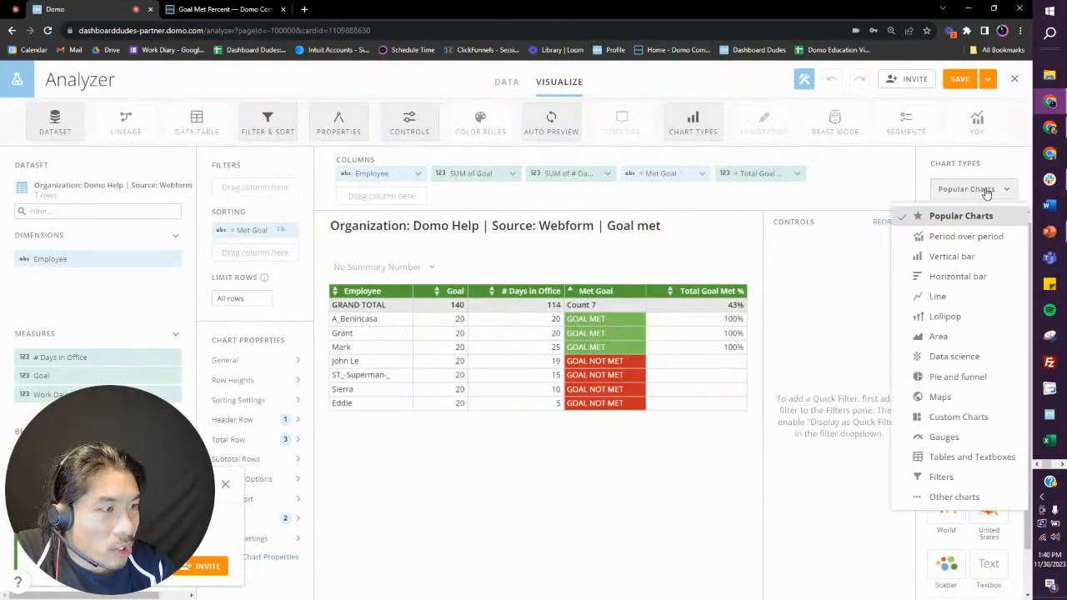
pyautogui.click(946, 441)
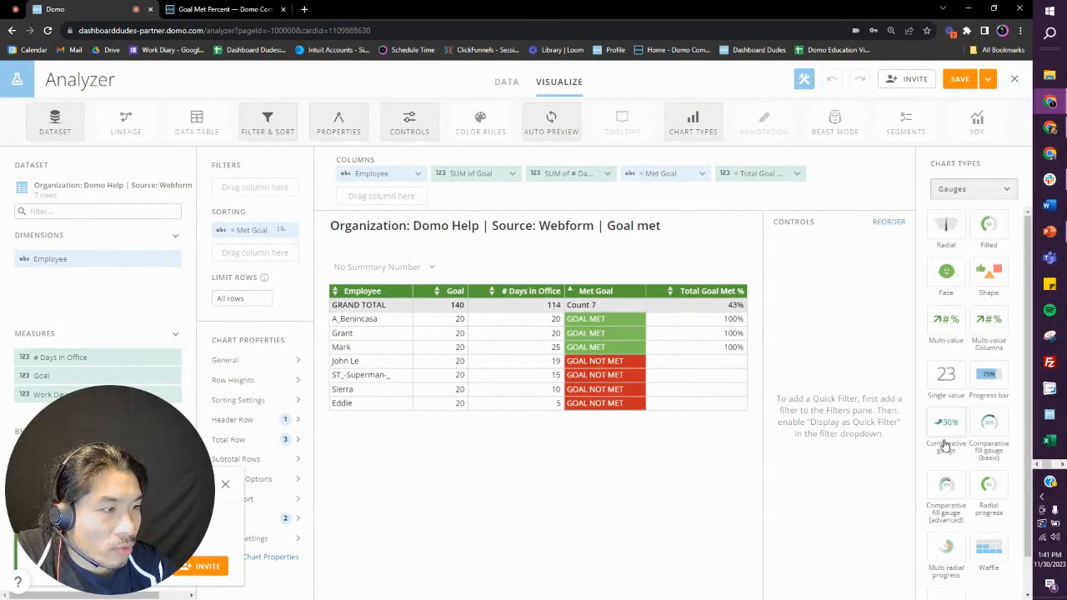
pyautogui.click(990, 230)
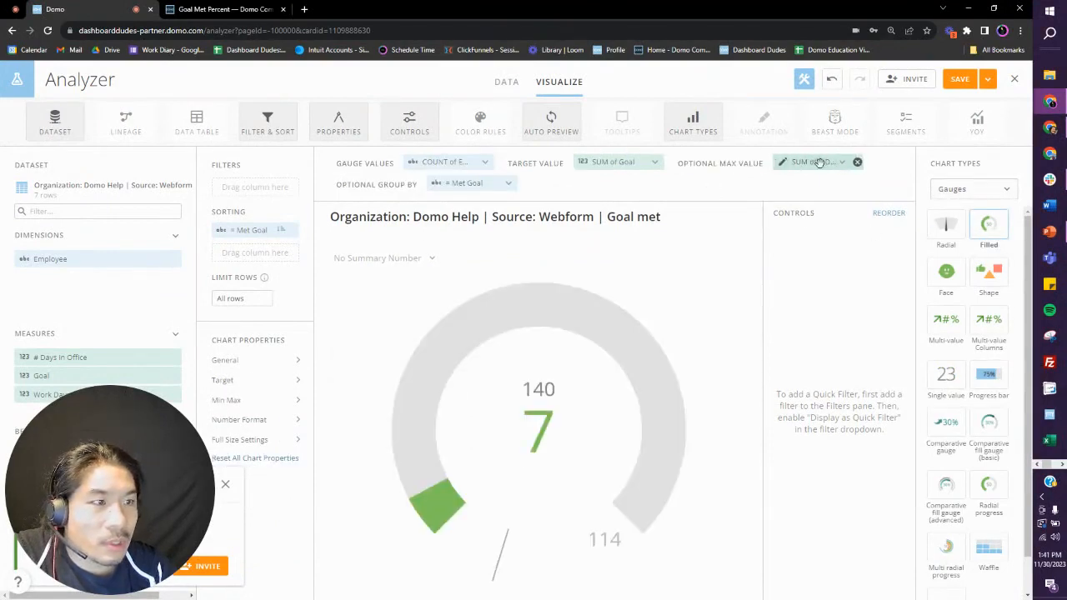
pyautogui.click(226, 485)
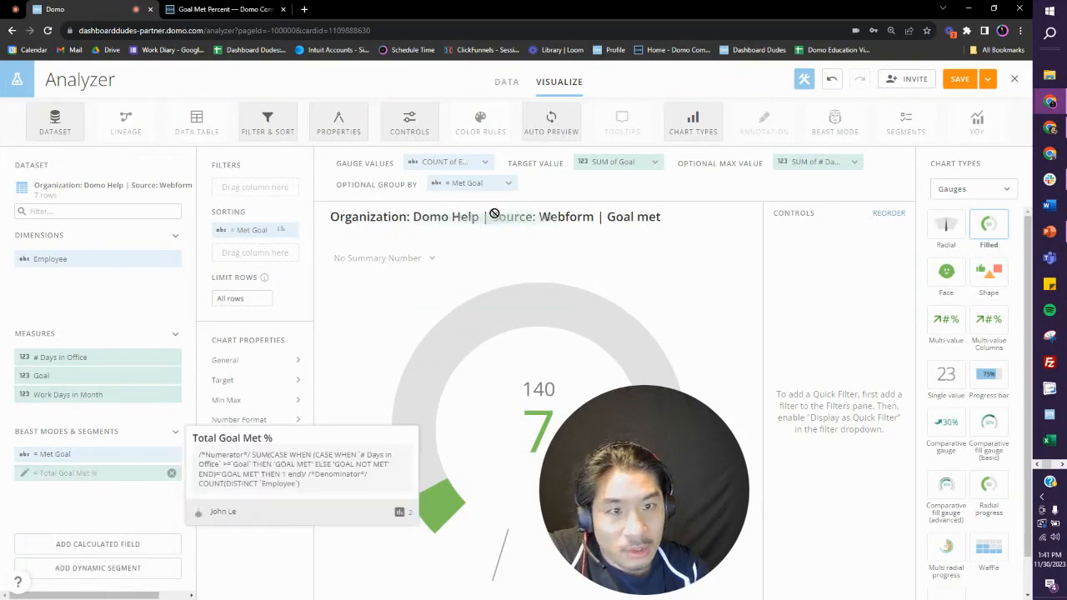
# Step: Make Total Goal Met % the gauge value and remove the target value, optional max value, group by and Met Goal sorting
pyautogui.moveTo(140, 469); pyautogui.dragTo(462, 164)
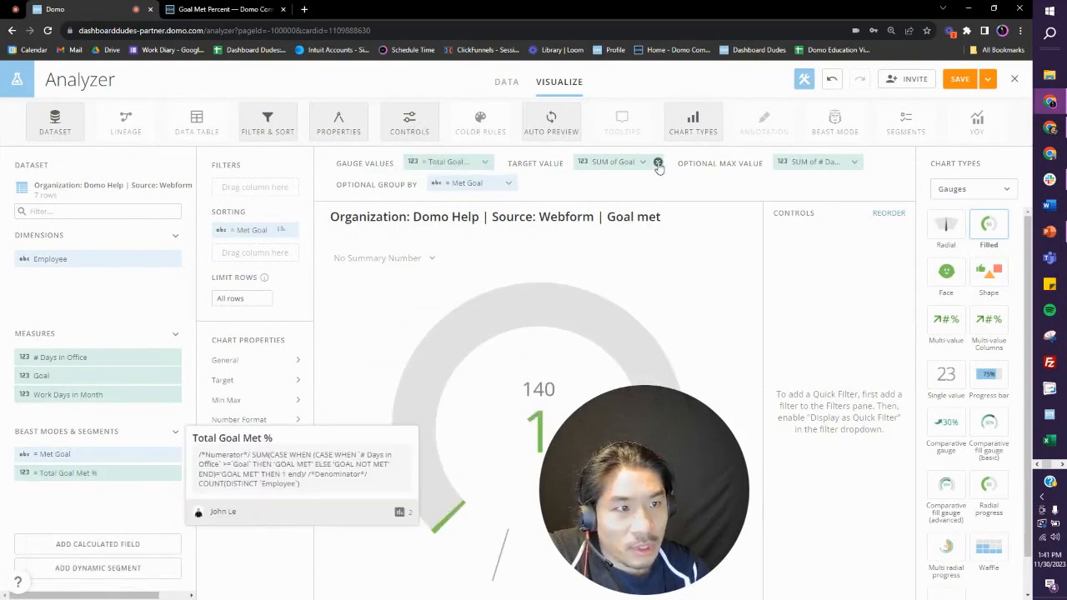
pyautogui.click(853, 161)
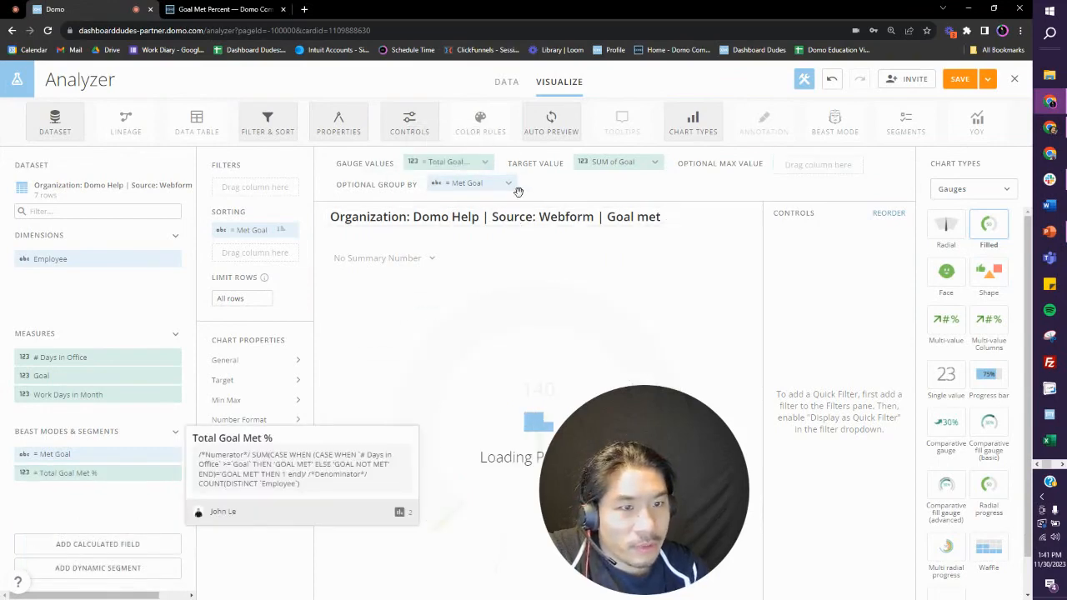
pyautogui.click(509, 183)
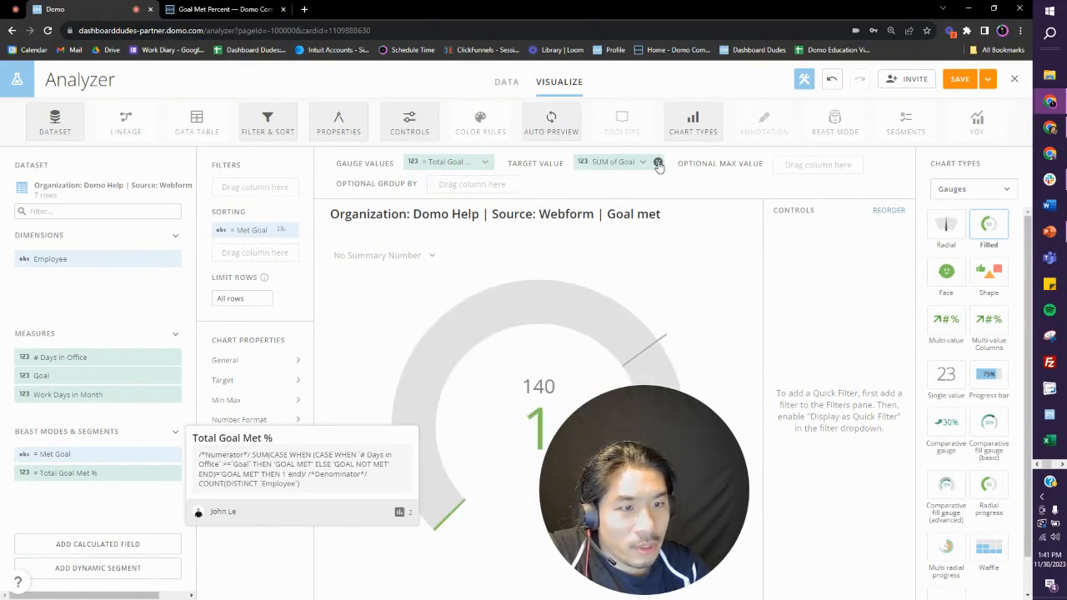
pyautogui.click(658, 163)
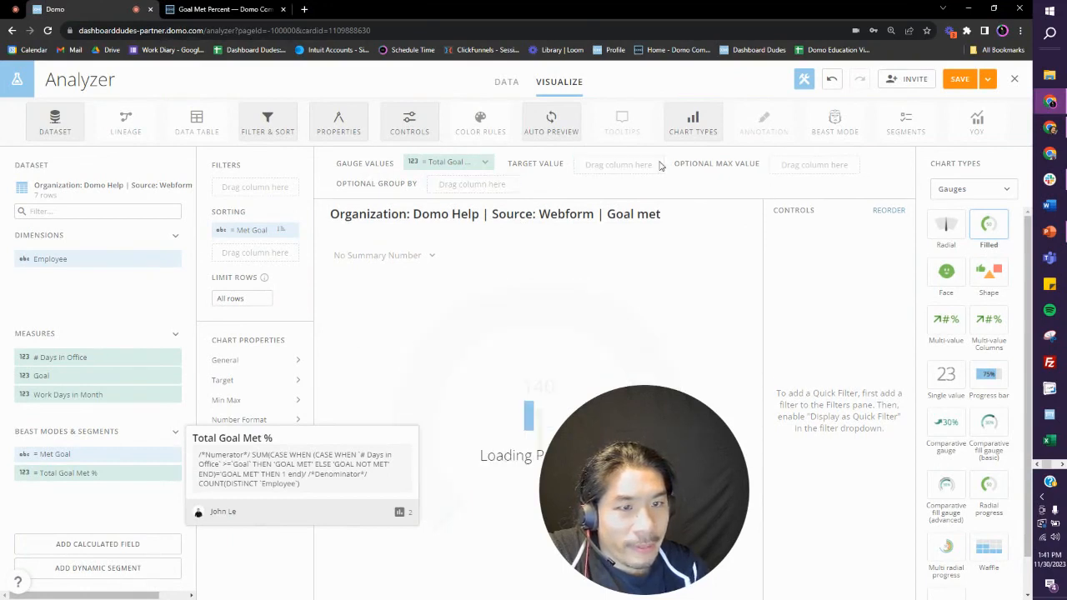
pyautogui.click(442, 162)
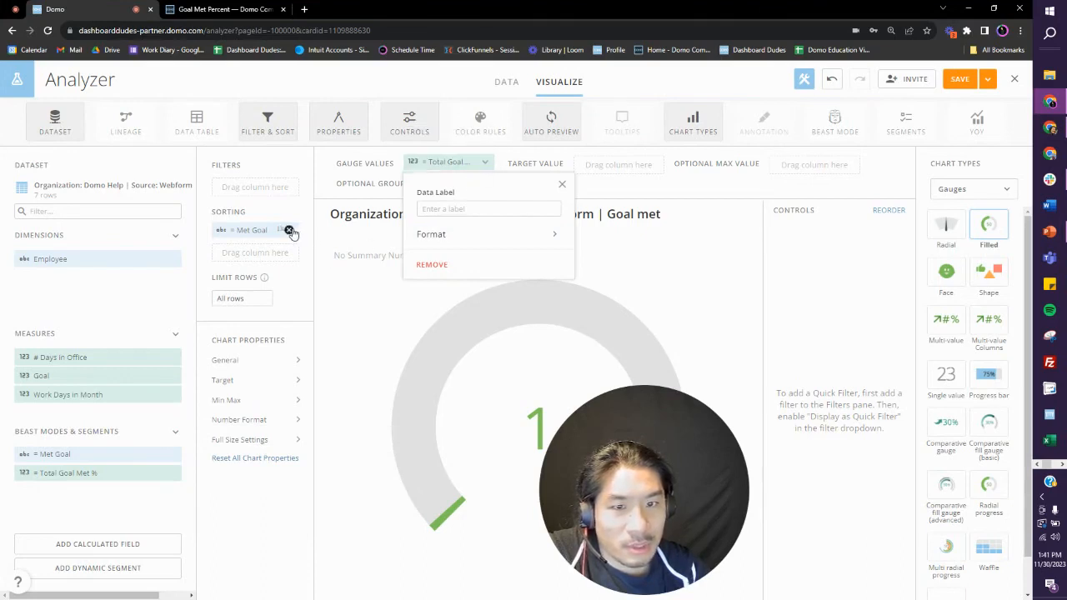
pyautogui.click(284, 230)
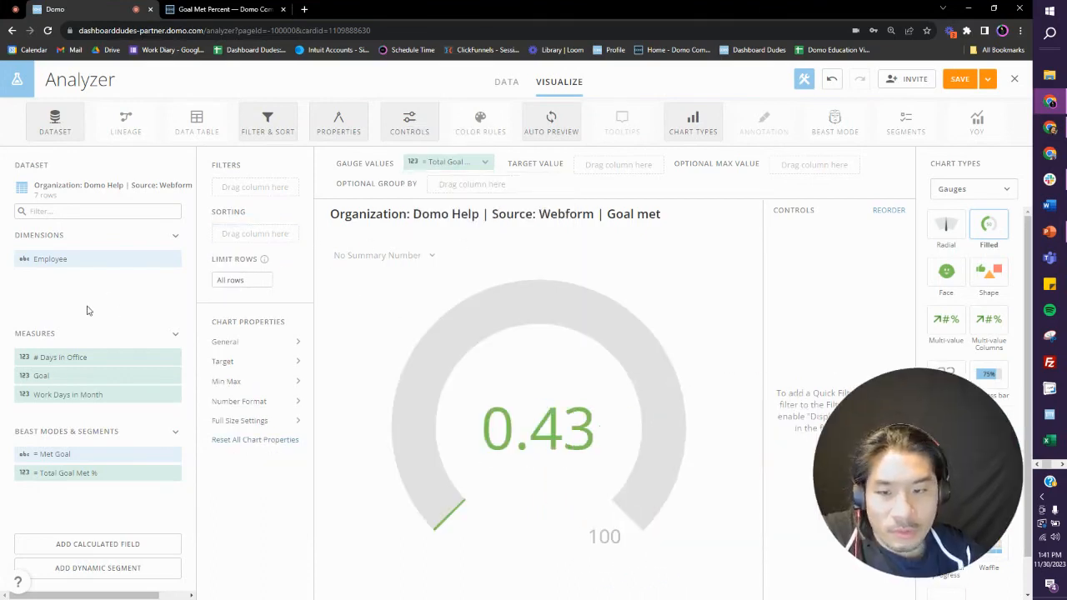
# Step: Create a calculated field named Goal % with the formula 1
pyautogui.click(94, 544)
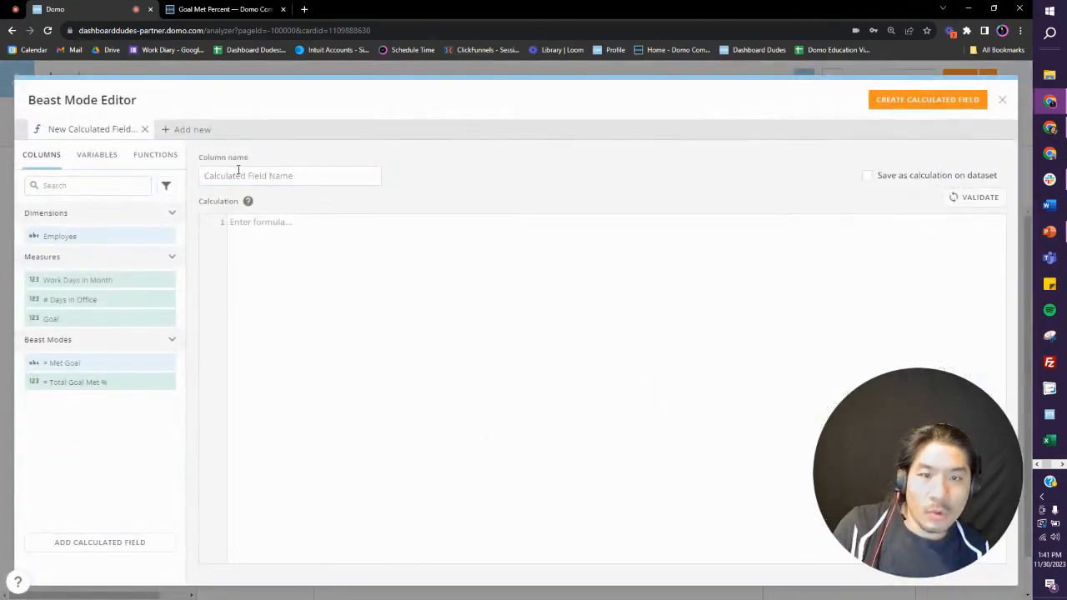
pyautogui.write('G')
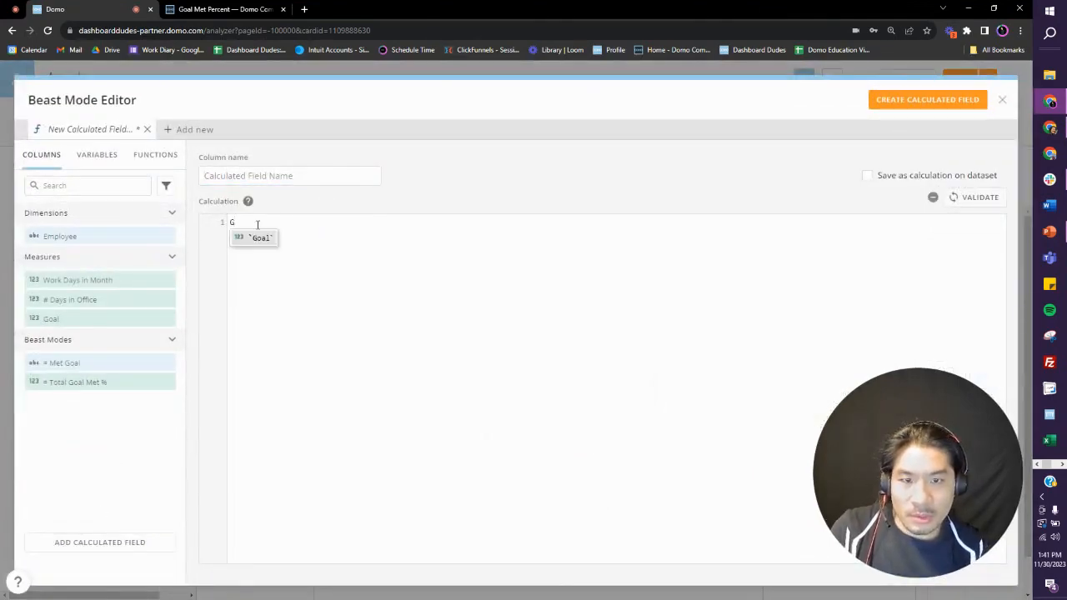
pyautogui.press('BackSpace')
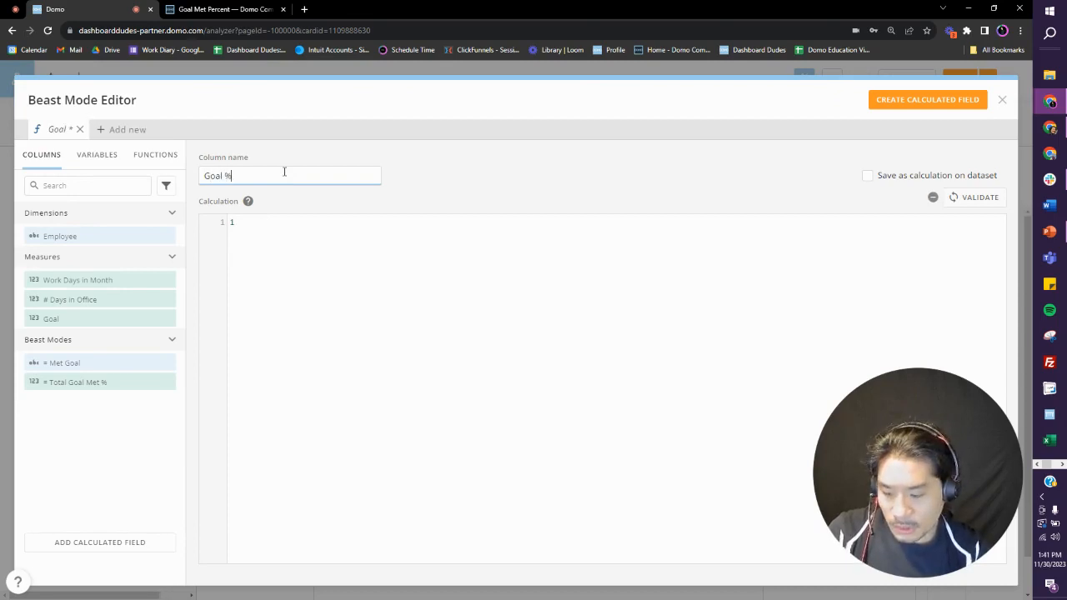
pyautogui.click(895, 100)
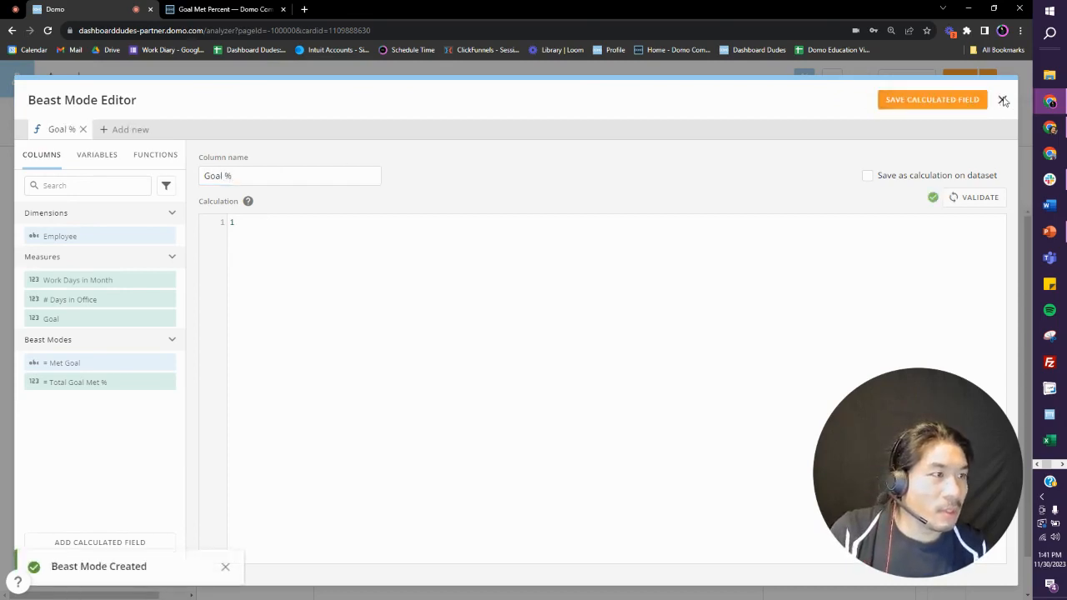
# Step: Use Goal % as both the target value and the optional max value, each with Maximum aggregation
pyautogui.moveTo(94, 456); pyautogui.dragTo(805, 165)
pyautogui.click(631, 161)
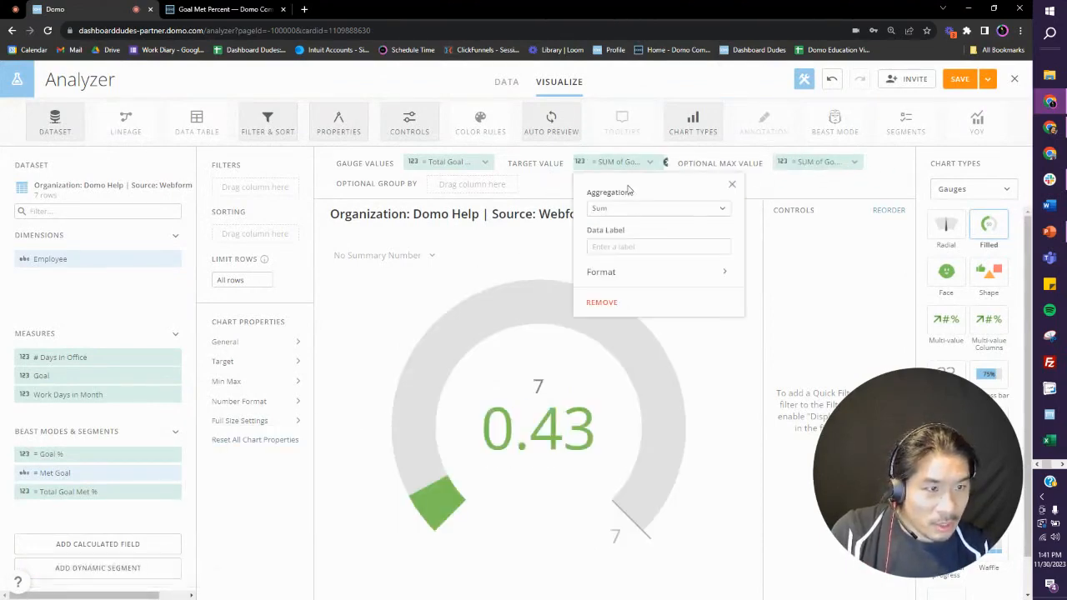
pyautogui.click(634, 210)
pyautogui.click(633, 273)
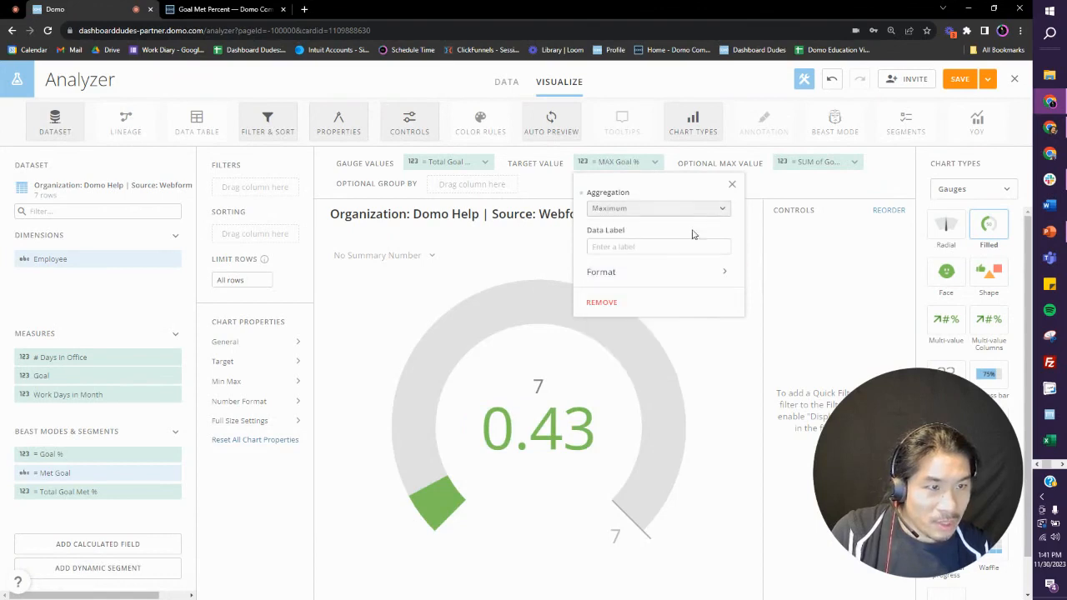
pyautogui.click(813, 162)
pyautogui.click(808, 209)
pyautogui.click(826, 275)
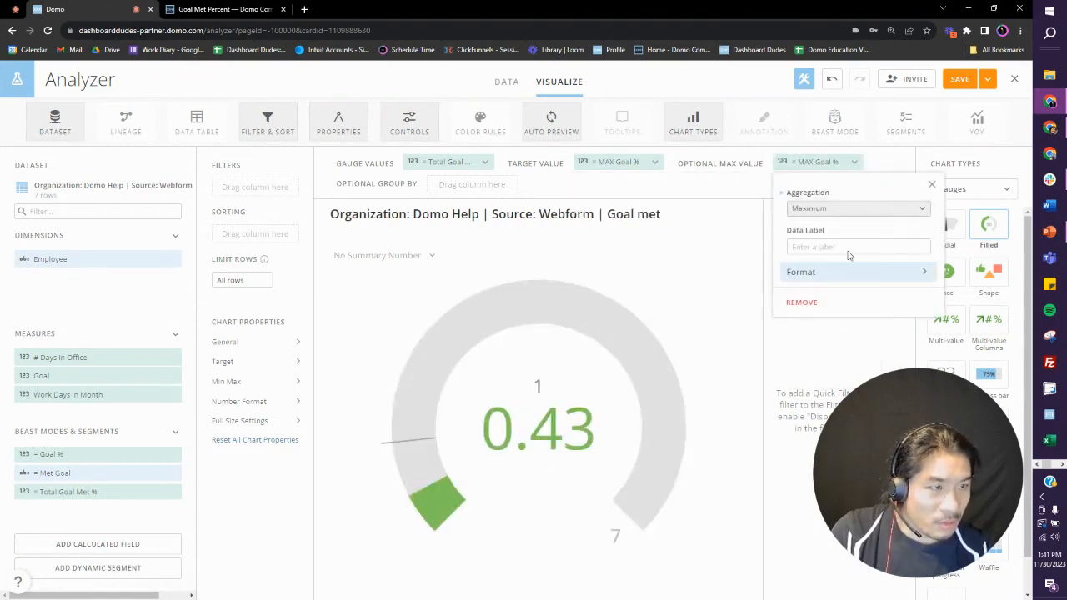
# Step: Format the Total Goal Met % gauge value as a percentage and save the card
pyautogui.click(441, 162)
pyautogui.click(463, 240)
pyautogui.click(451, 225)
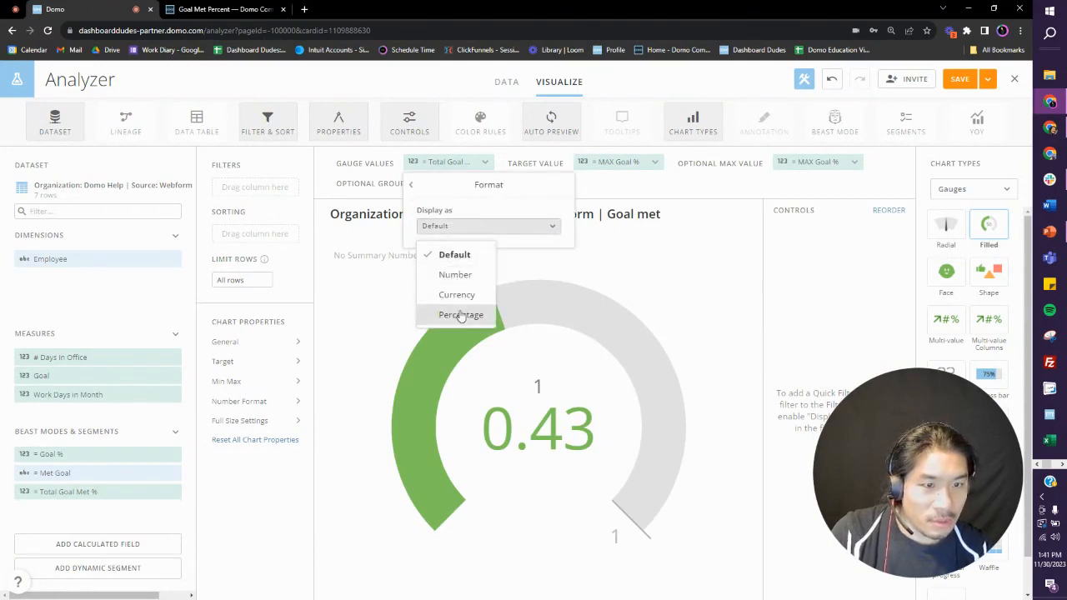
pyautogui.click(460, 315)
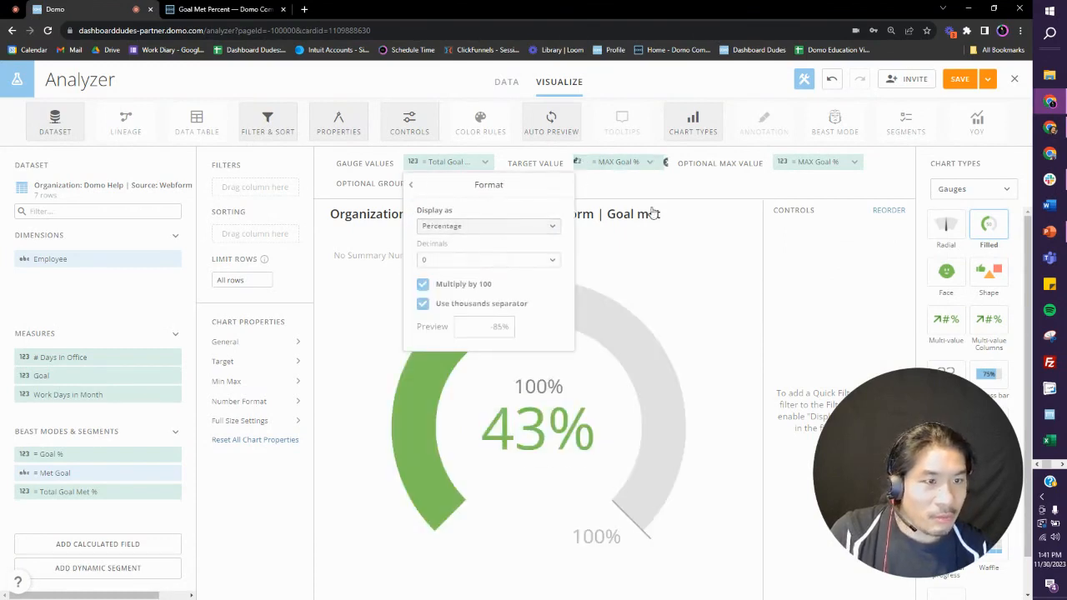
pyautogui.click(759, 278)
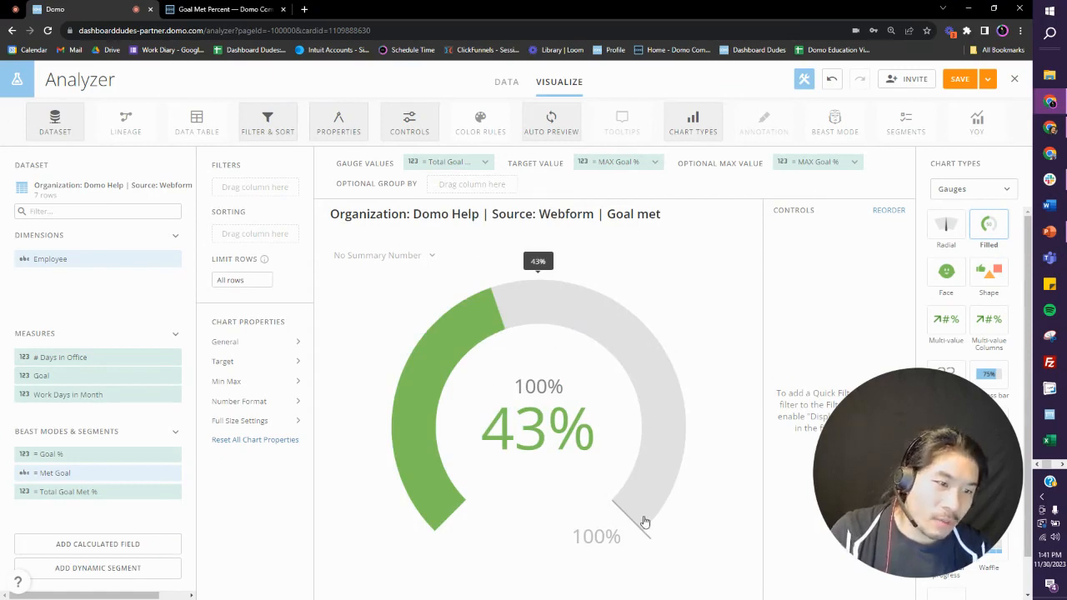
pyautogui.click(990, 78)
pyautogui.click(958, 144)
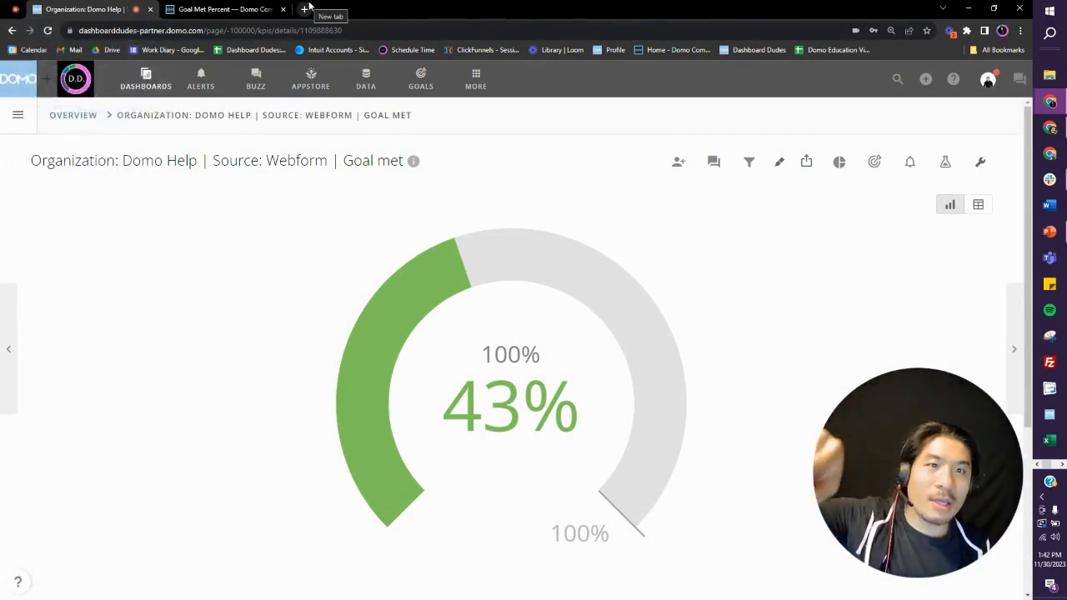
# Step: Try to open dashboarddudes.domo.com/pantry in a new browser tab
pyautogui.click(307, 8)
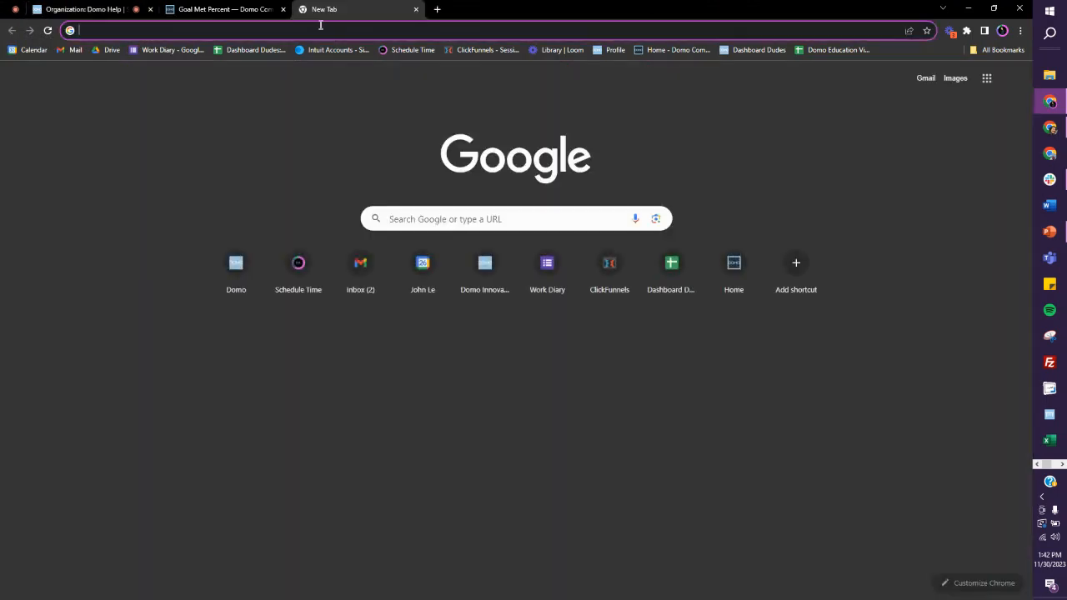
pyautogui.click(321, 26)
pyautogui.write('dash')
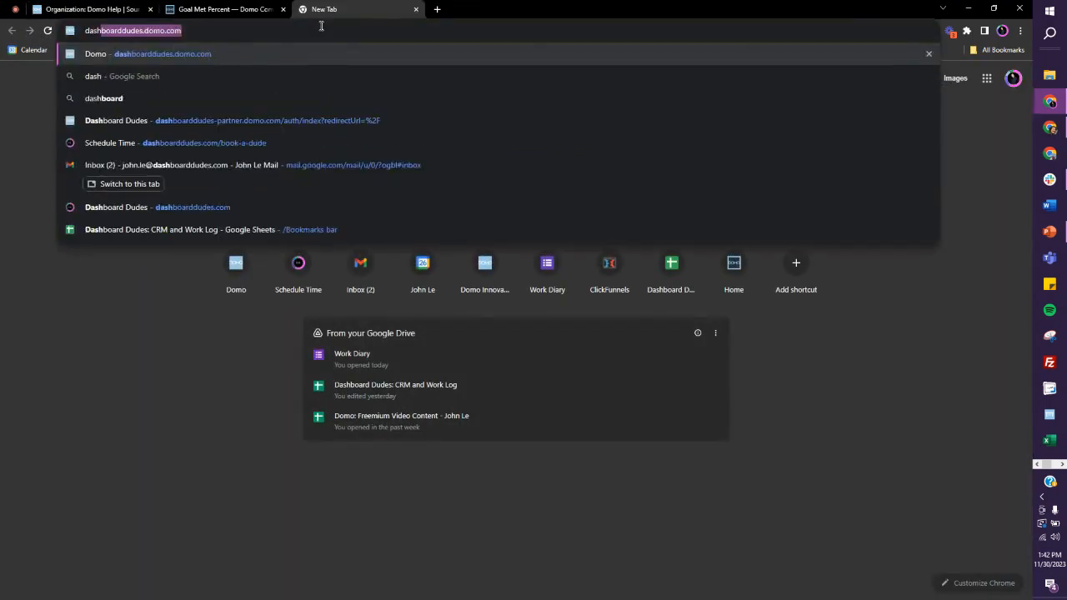
pyautogui.press('Right')
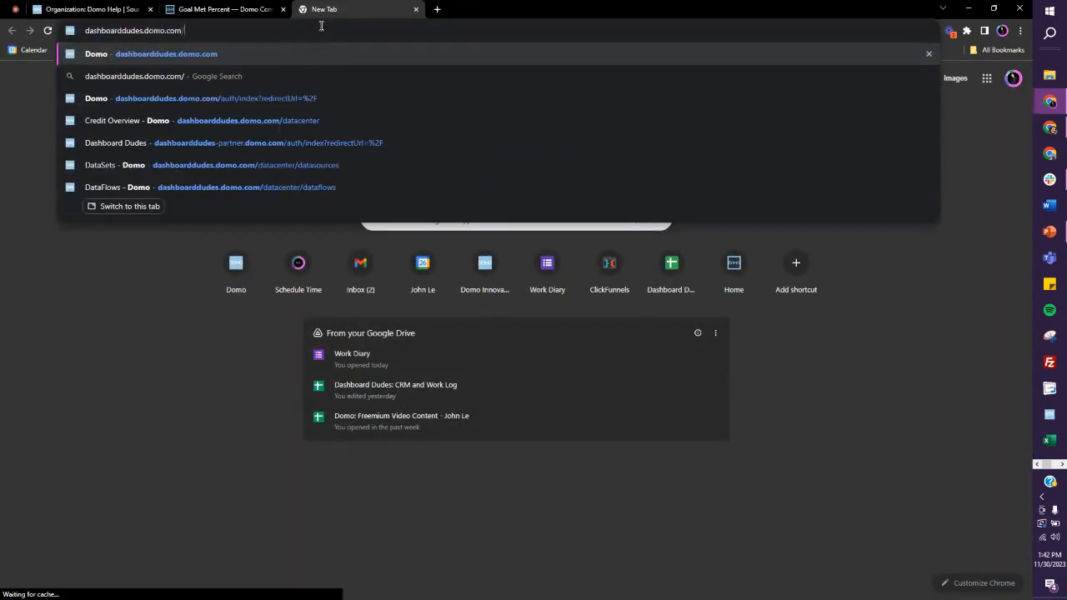
pyautogui.write('/pantry')
pyautogui.press('Return')
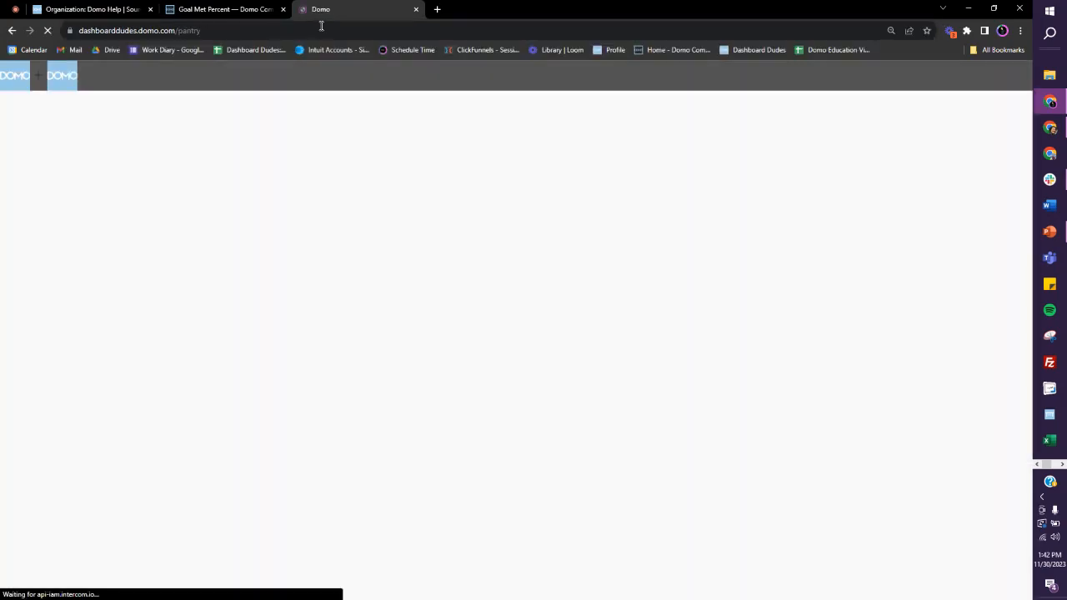
pyautogui.click(190, 31)
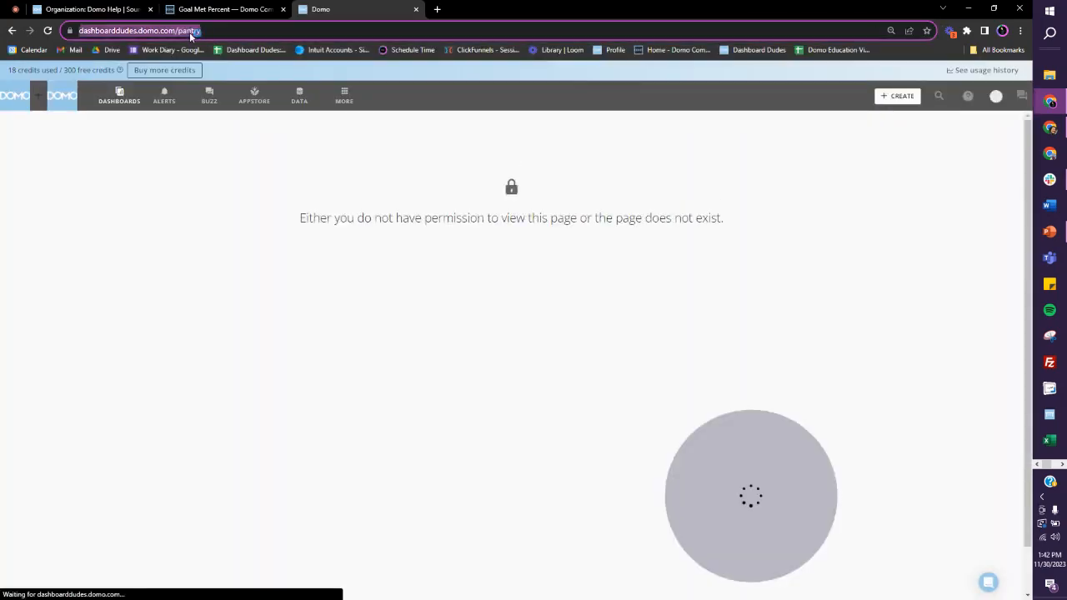
pyautogui.click(185, 30)
pyautogui.moveTo(204, 30); pyautogui.dragTo(250, 30)
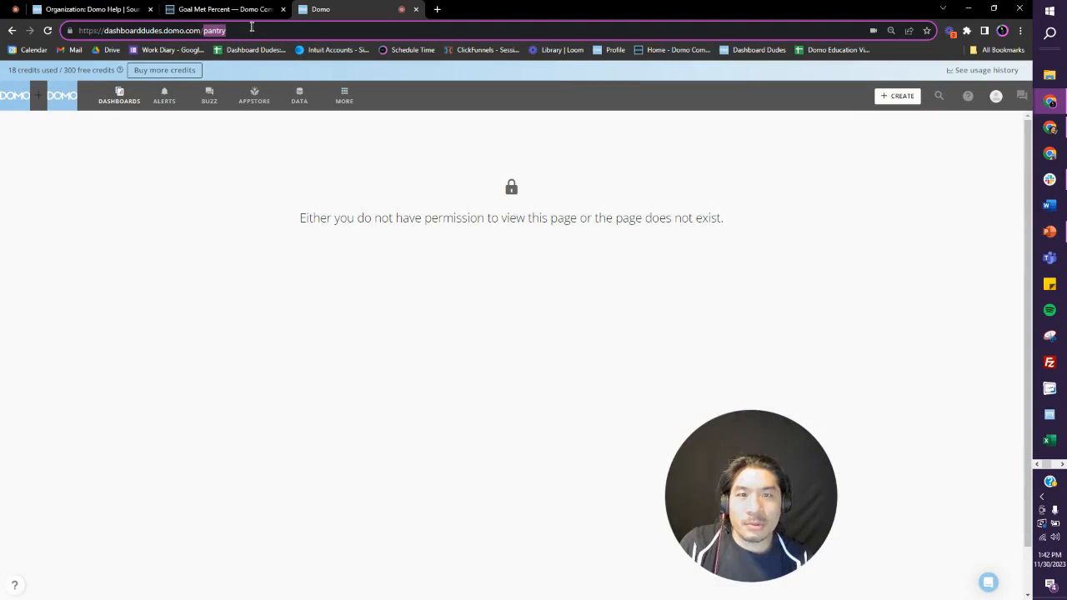
pyautogui.press('BackSpace')
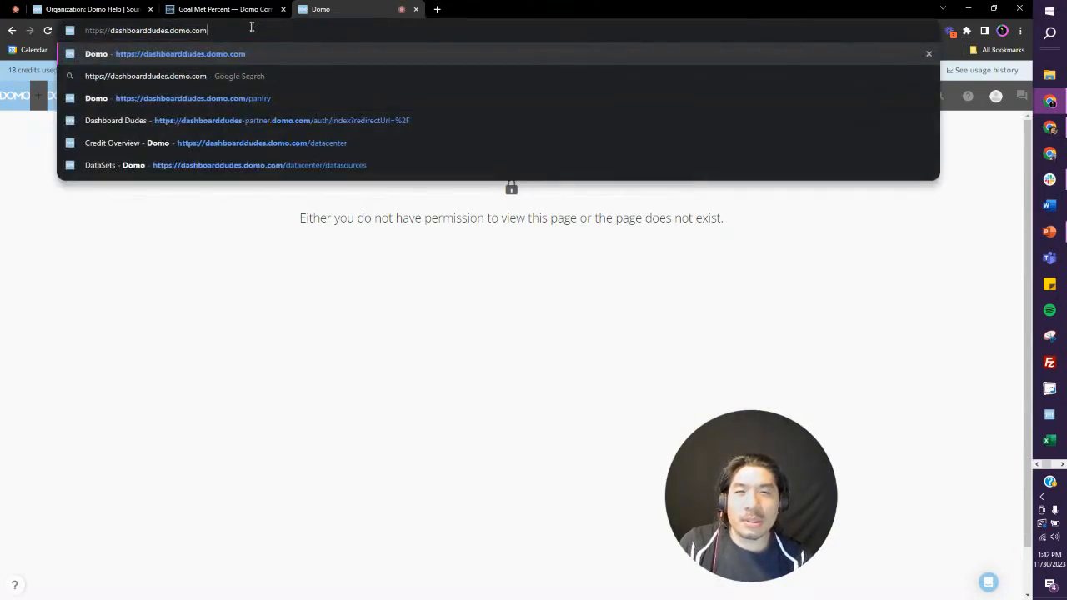
pyautogui.press('BackSpace')
pyautogui.press('BackSpace')
pyautogui.press('BackSpace')
pyautogui.press('BackSpace')
pyautogui.press('BackSpace')
pyautogui.press('BackSpace')
pyautogui.press('BackSpace')
pyautogui.press('BackSpace')
pyautogui.press('BackSpace')
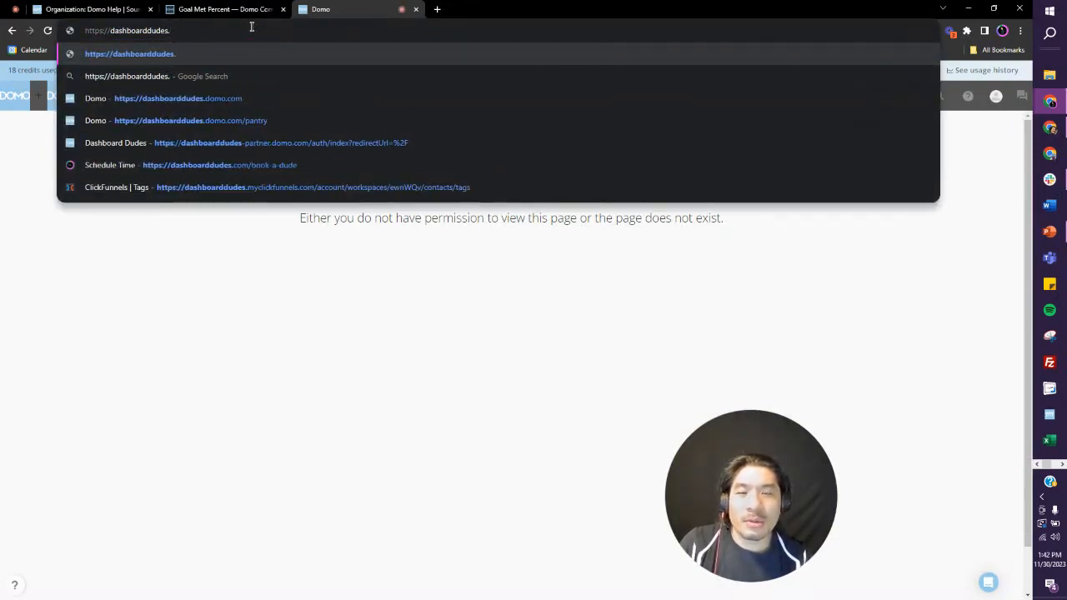
pyautogui.write('com')
pyautogui.press('Return')
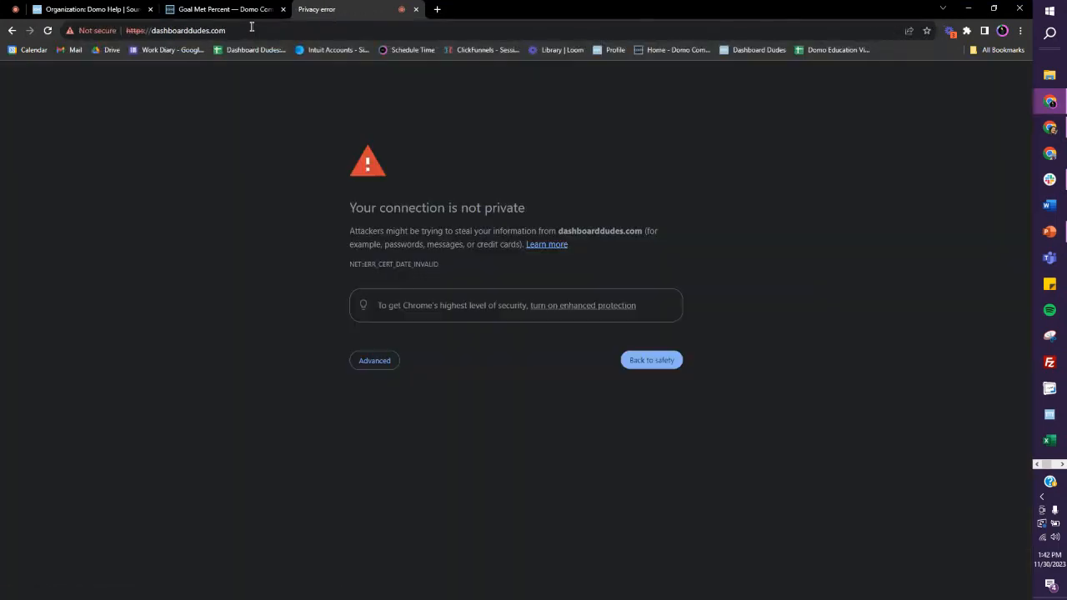
# Step: Replace the web address with dashboarddudes.com and load the Dashboard Dudes website
pyautogui.doubleClick(157, 30)
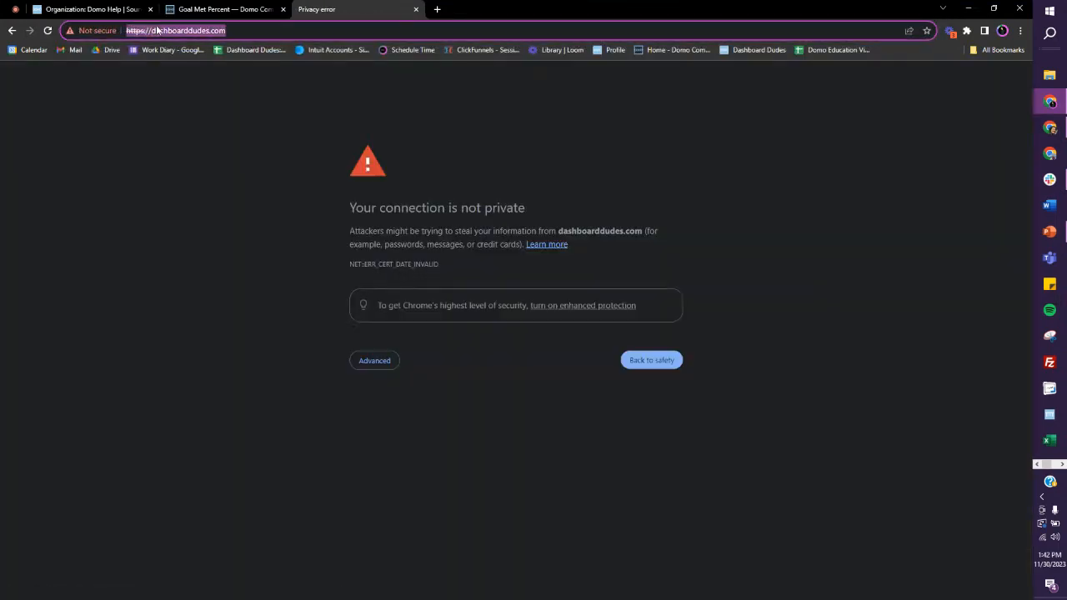
pyautogui.write('Dashboardud')
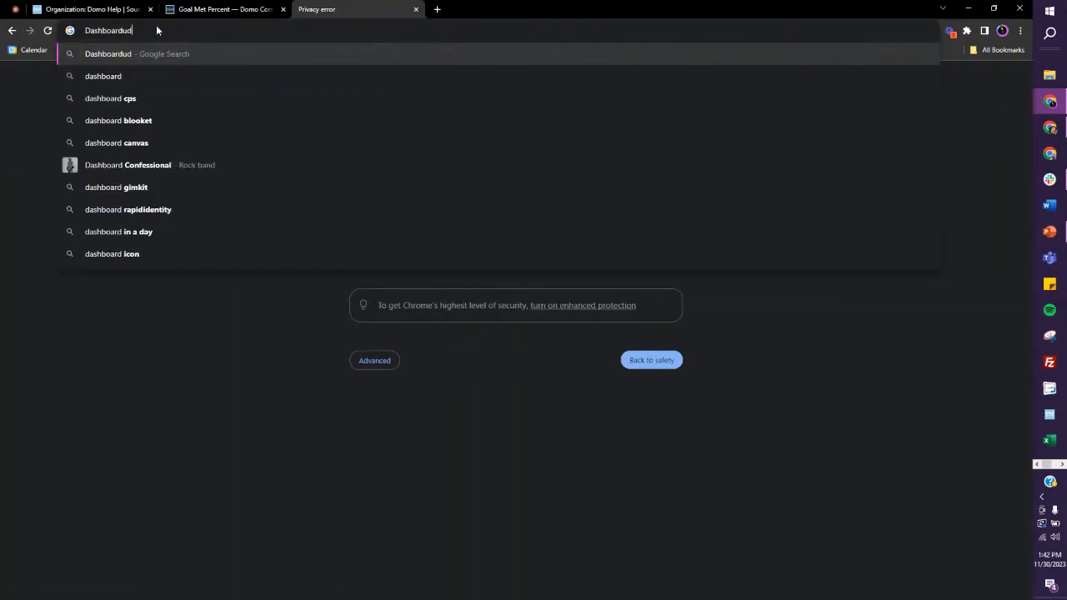
pyautogui.press('BackSpace')
pyautogui.press('BackSpace')
pyautogui.write('due')
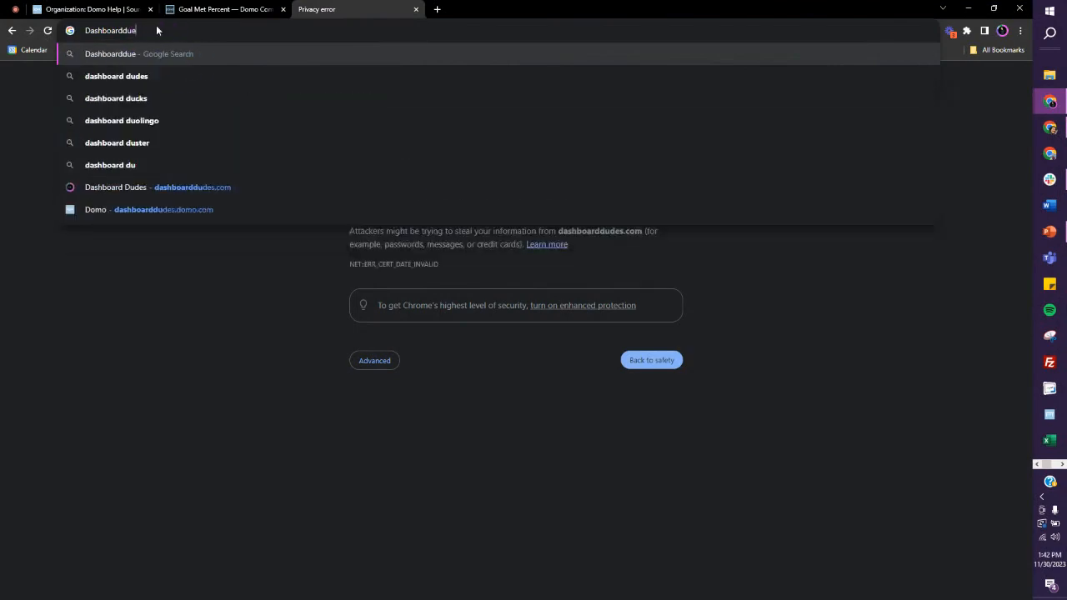
pyautogui.press('BackSpace')
pyautogui.write('d')
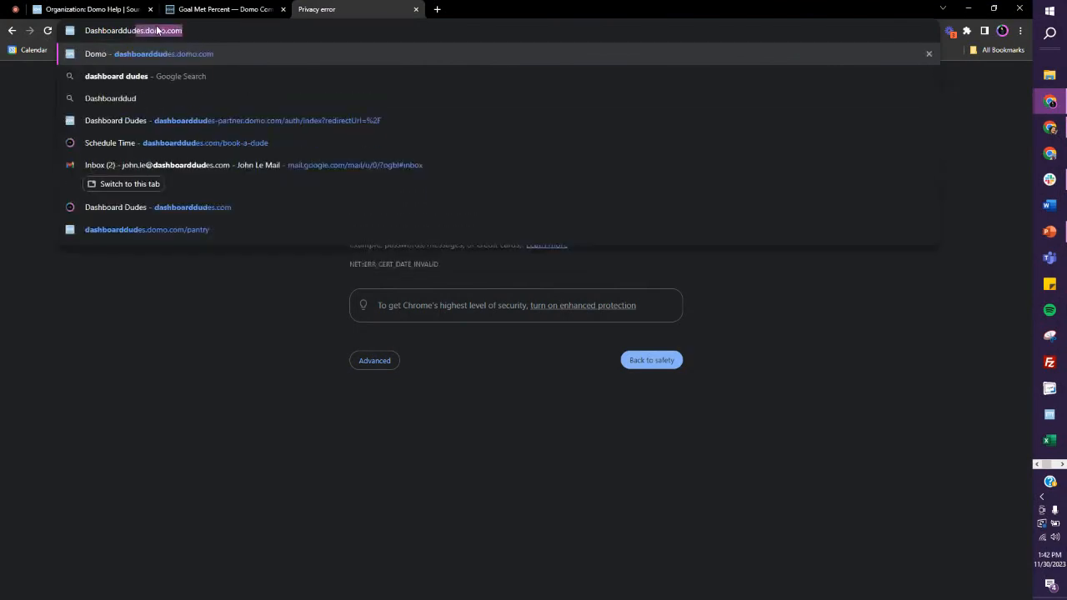
pyautogui.write('es.com')
pyautogui.press('Return')
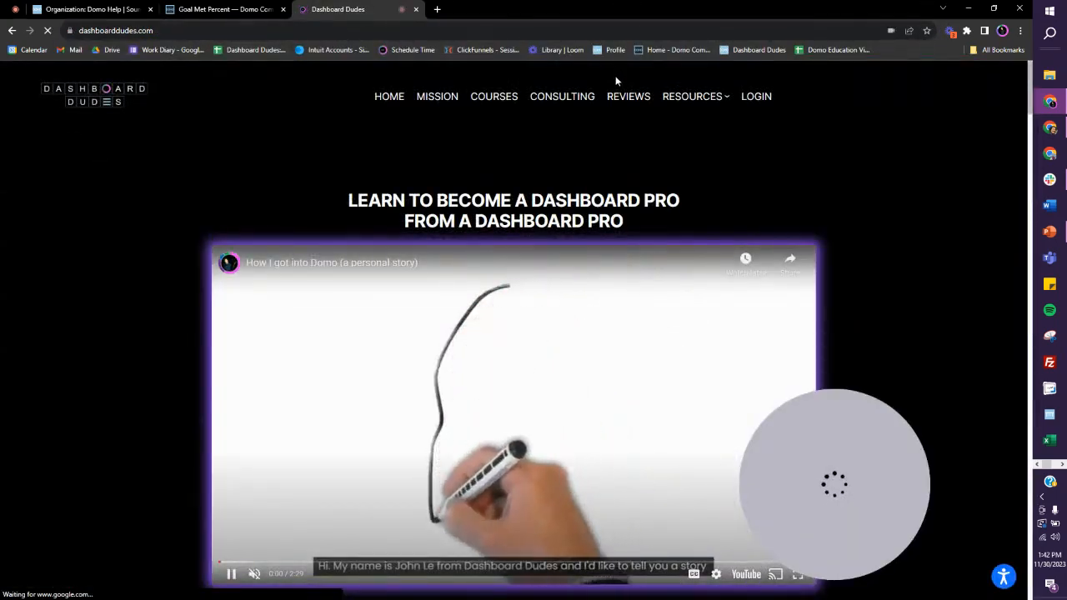
# Step: Open the Pantry page from the website's resources and browse the Domo Pantry video playlist
pyautogui.moveTo(733, 109)
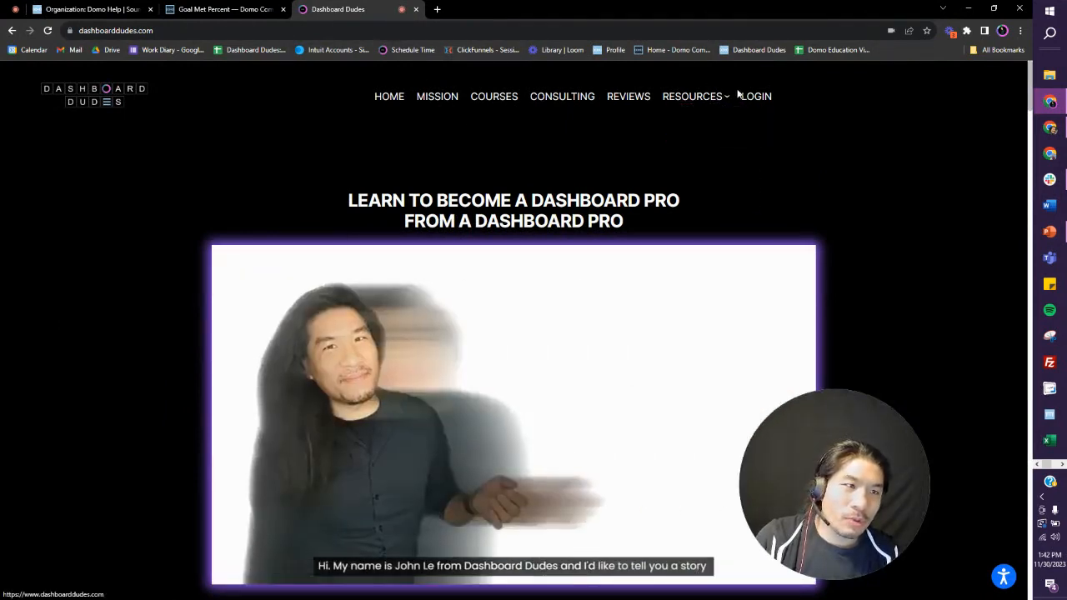
pyautogui.click(687, 122)
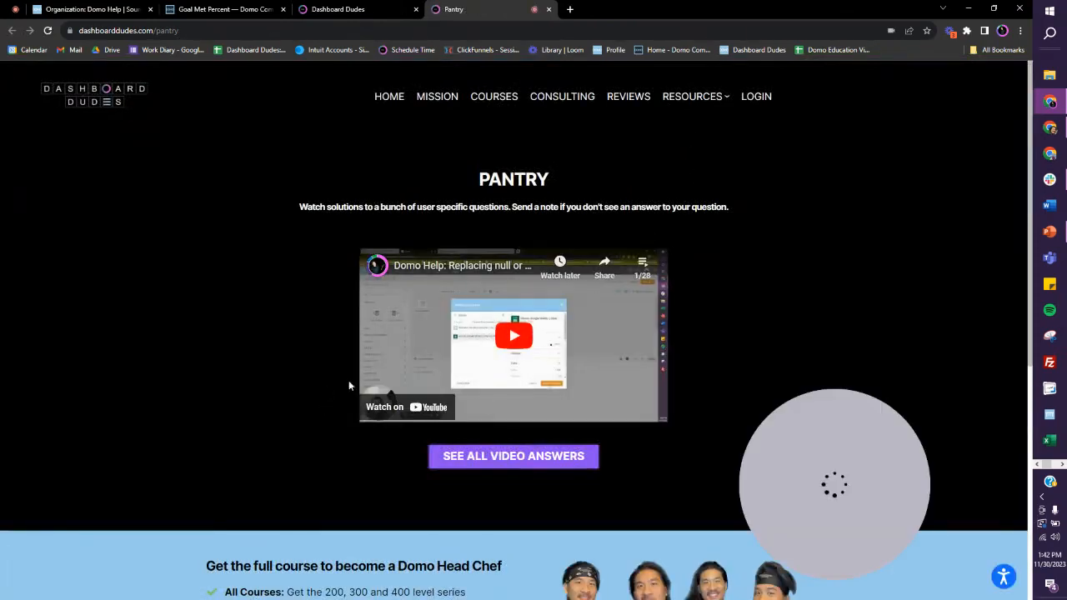
pyautogui.click(641, 264)
pyautogui.scroll(-2, 551, 327)
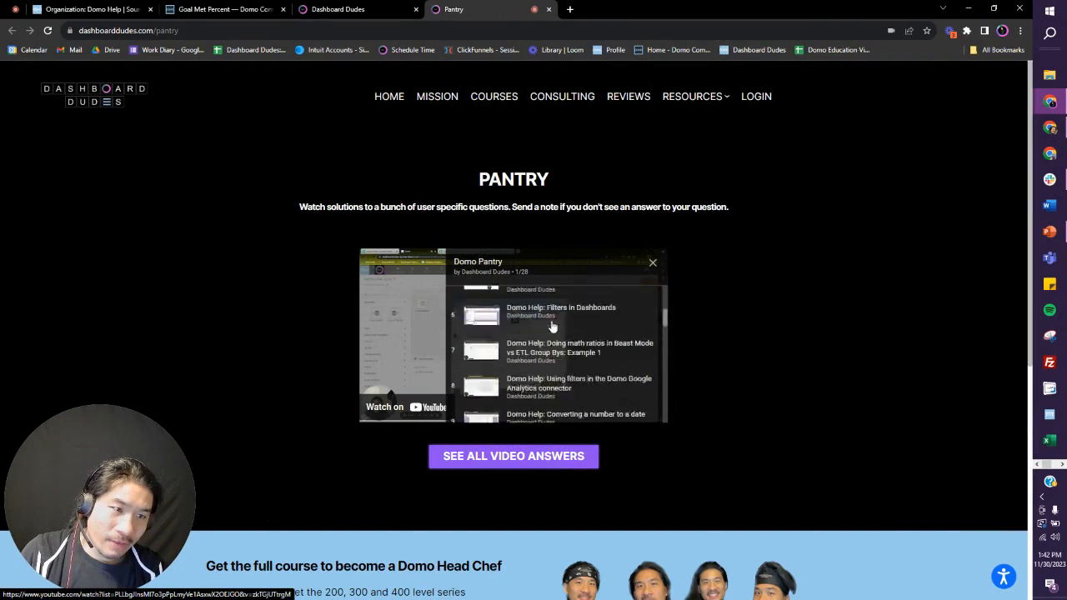
pyautogui.scroll(-10, 551, 327)
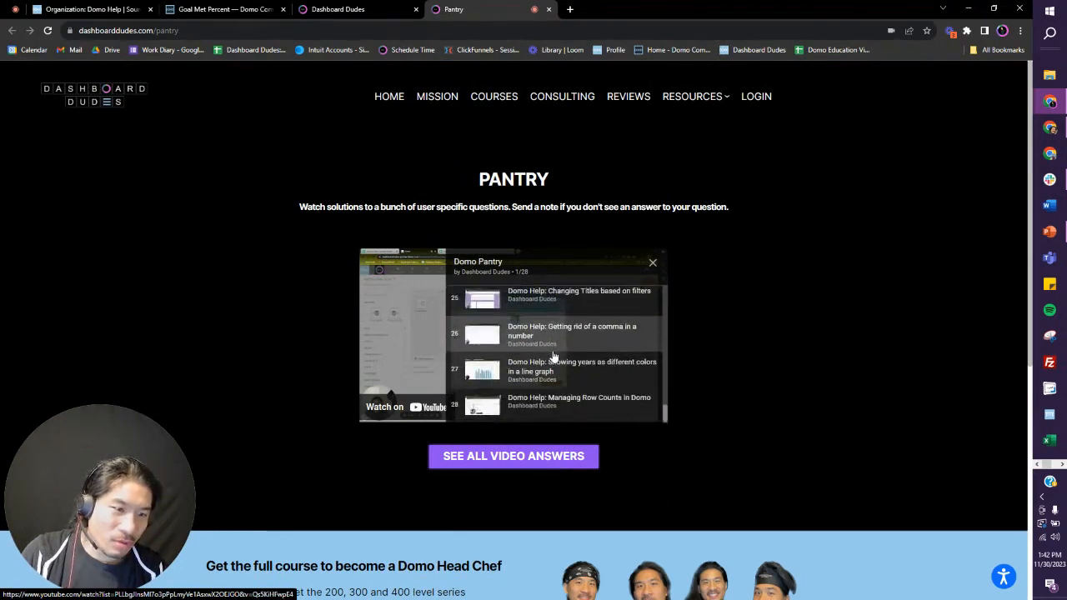